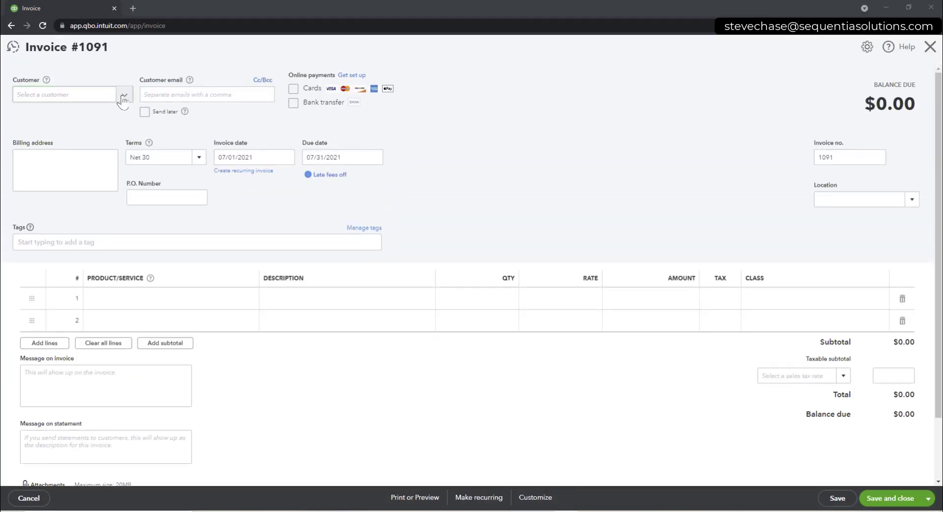
# Assign the invoice to customer 1 For One LLC and set the invoice date to today, 08/27/2021
pyautogui.click(125, 96)
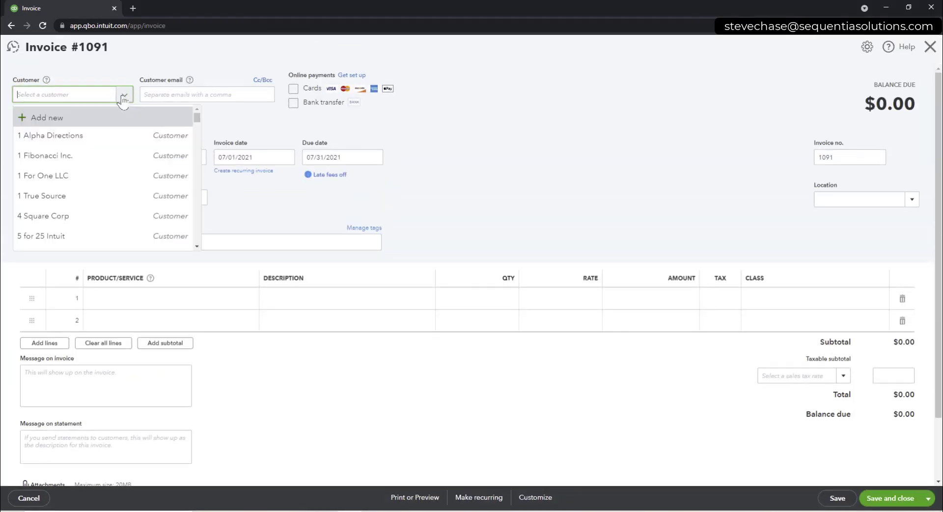
pyautogui.click(96, 175)
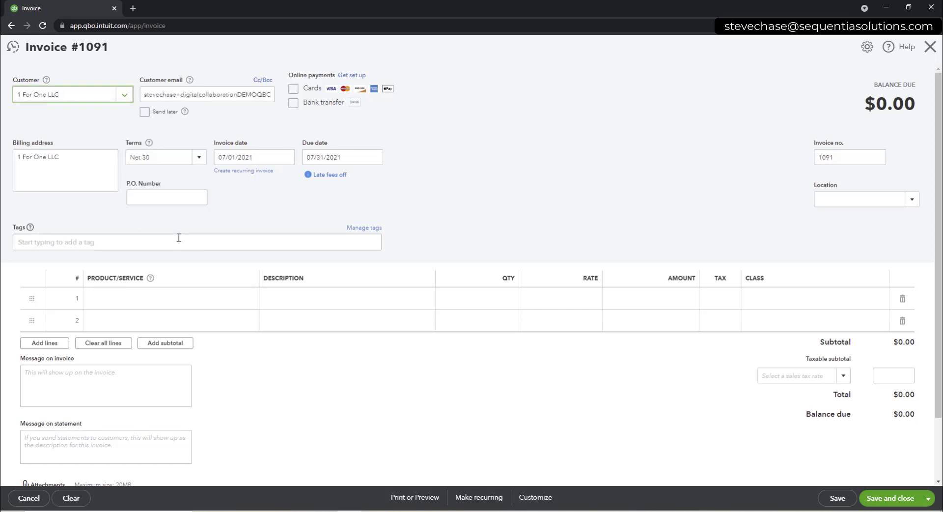
pyautogui.click(251, 157)
pyautogui.press('t')
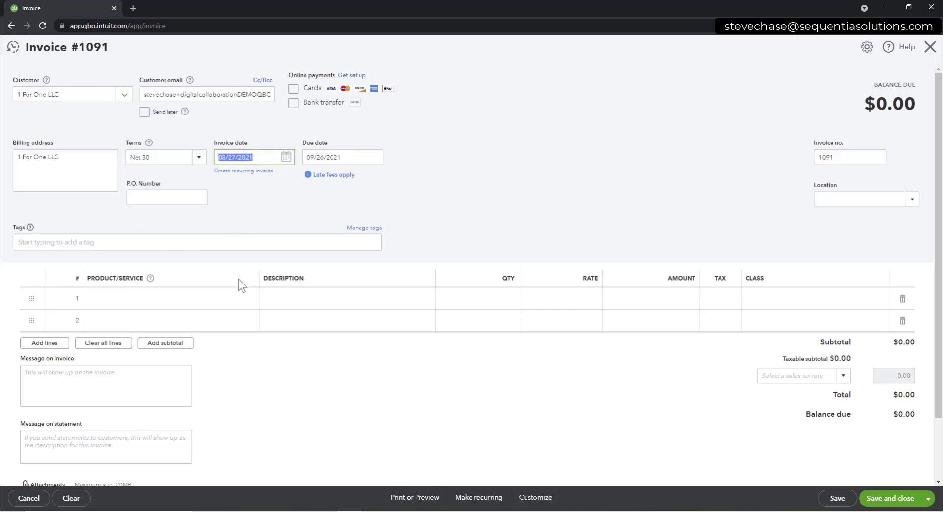
# Add End User Software Licenses as the first invoice line with a rate of 10,000
pyautogui.click(202, 298)
pyautogui.click(250, 299)
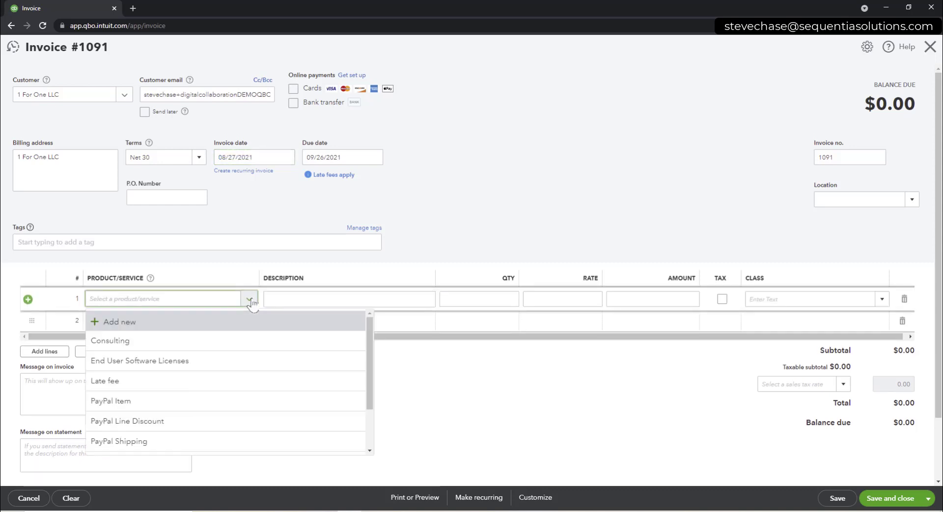
pyautogui.click(252, 360)
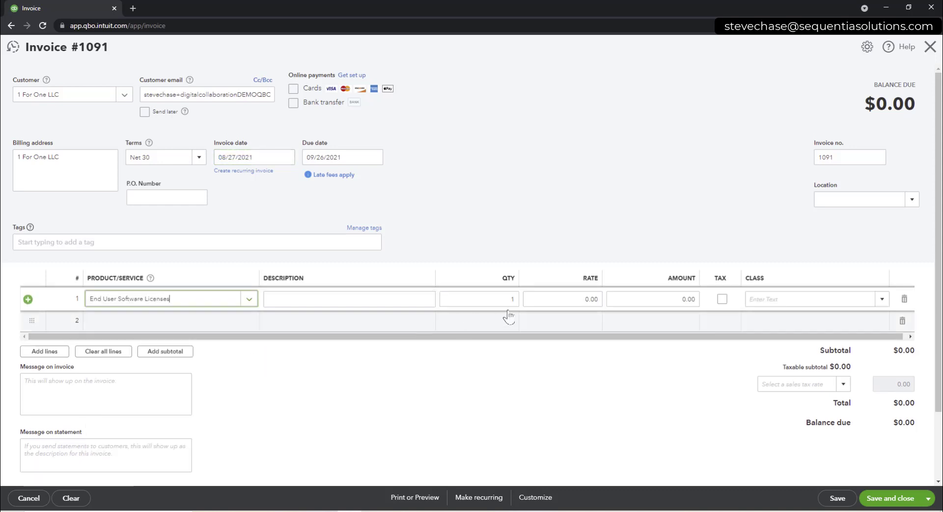
pyautogui.click(559, 299)
pyautogui.write('10,0')
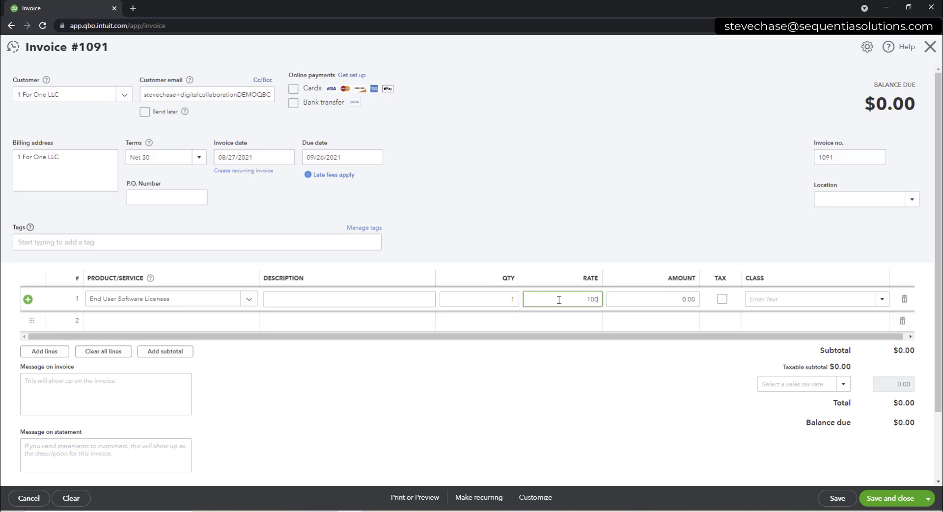
pyautogui.write('00')
pyautogui.press('Tab')
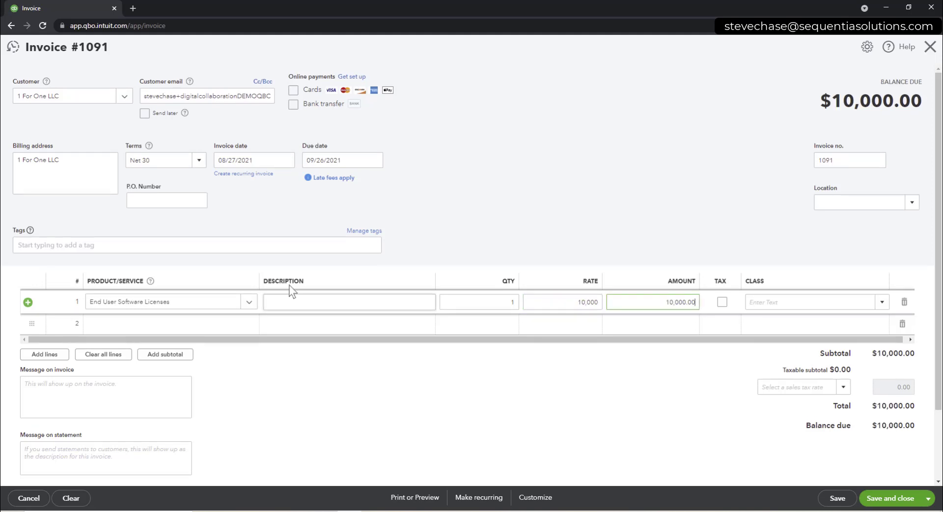
# Tag the invoice with State: South Dakota, then save it and close the invoice form
pyautogui.click(33, 246)
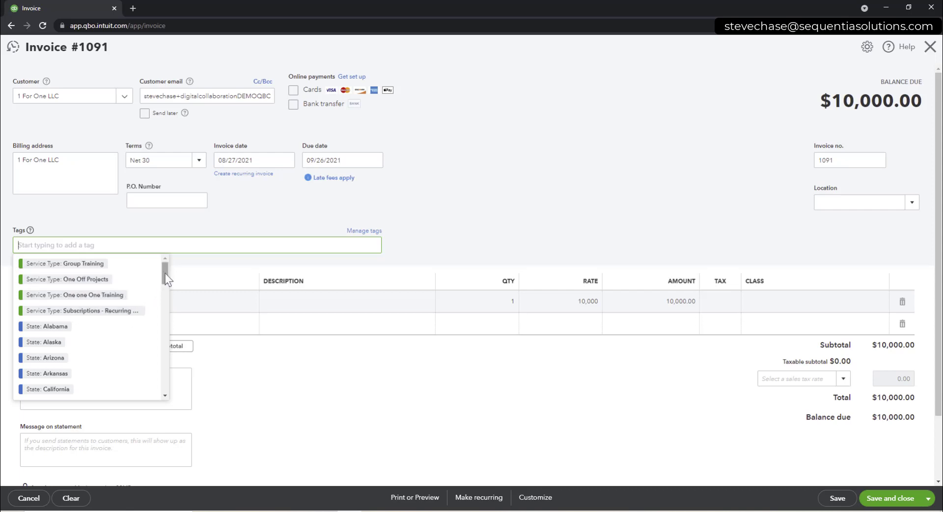
pyautogui.moveTo(165, 273); pyautogui.dragTo(163, 367)
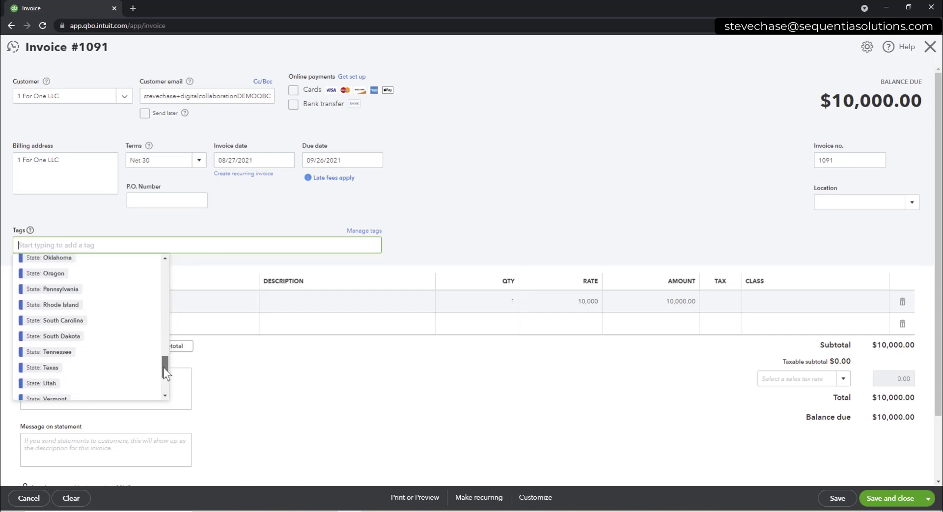
pyautogui.click(73, 336)
pyautogui.click(289, 308)
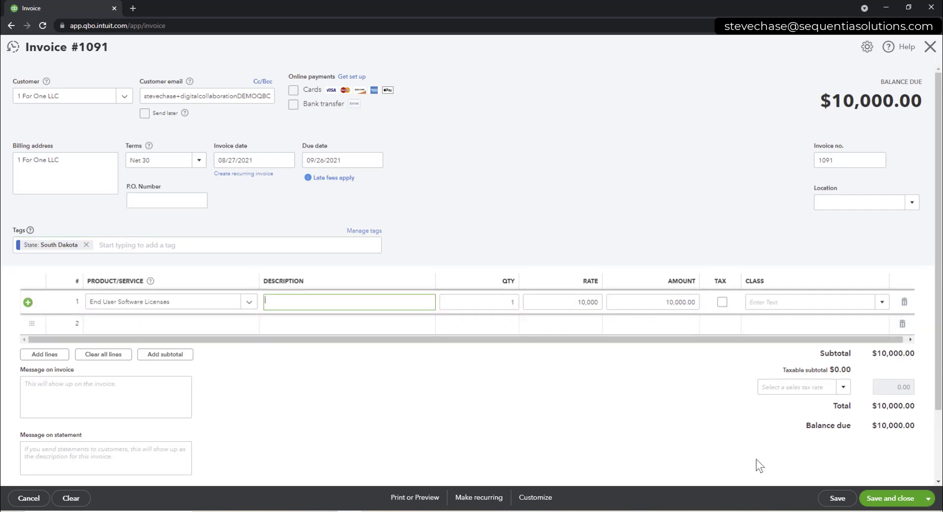
pyautogui.click(836, 498)
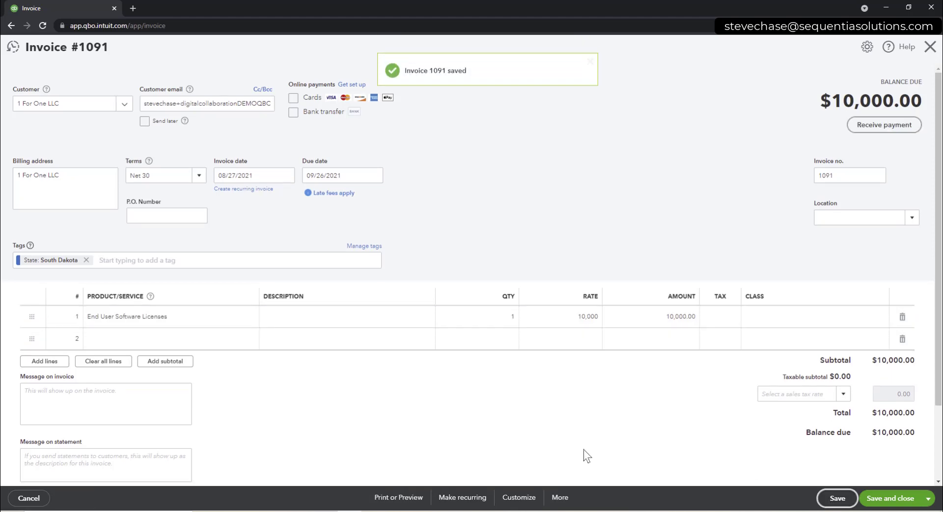
pyautogui.click(929, 47)
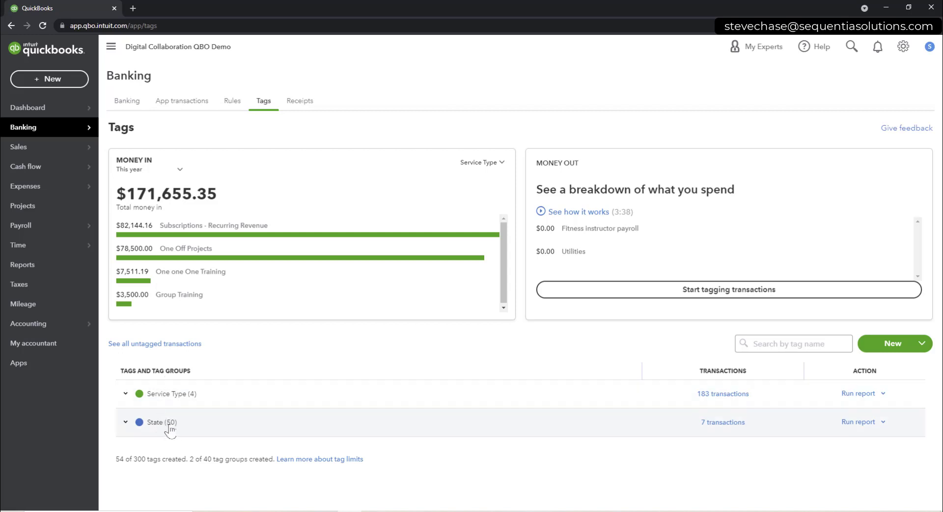
# Run the report for the State tag group and rerun it with the Accrual accounting method
pyautogui.click(860, 422)
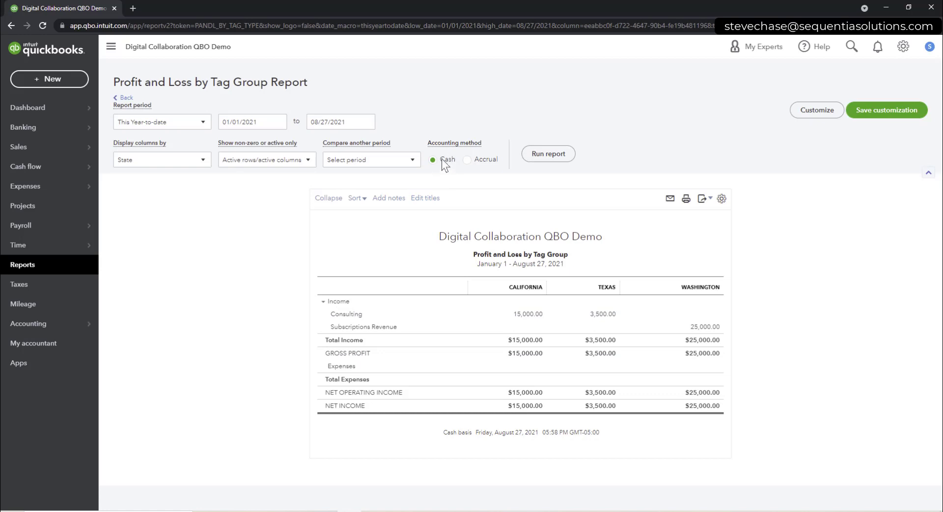
pyautogui.click(467, 160)
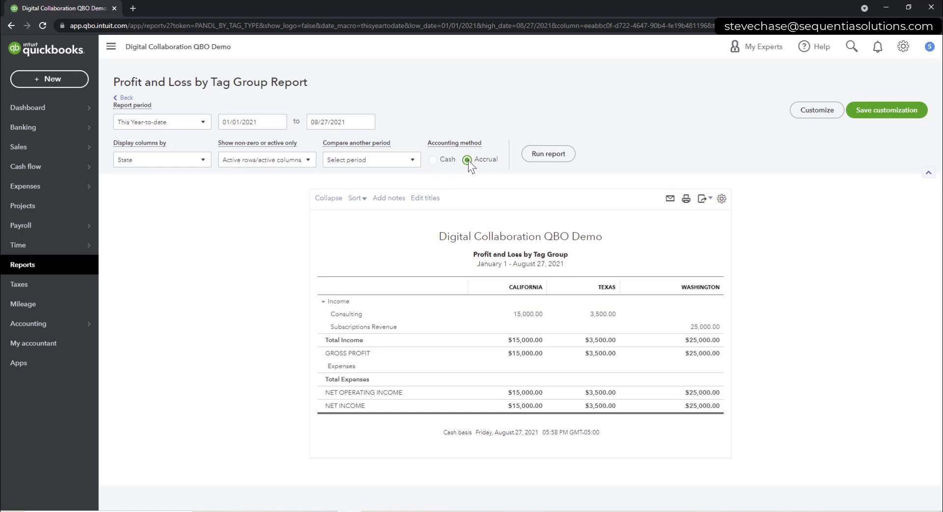
pyautogui.click(544, 156)
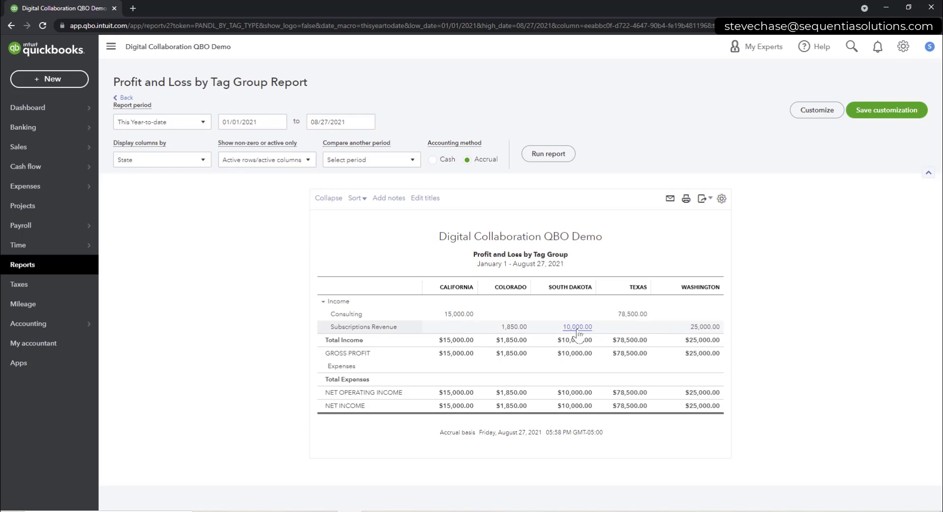
# Open the Profit and Loss by Tag Group report from the report list and run it with columns displayed by State
pyautogui.click(46, 269)
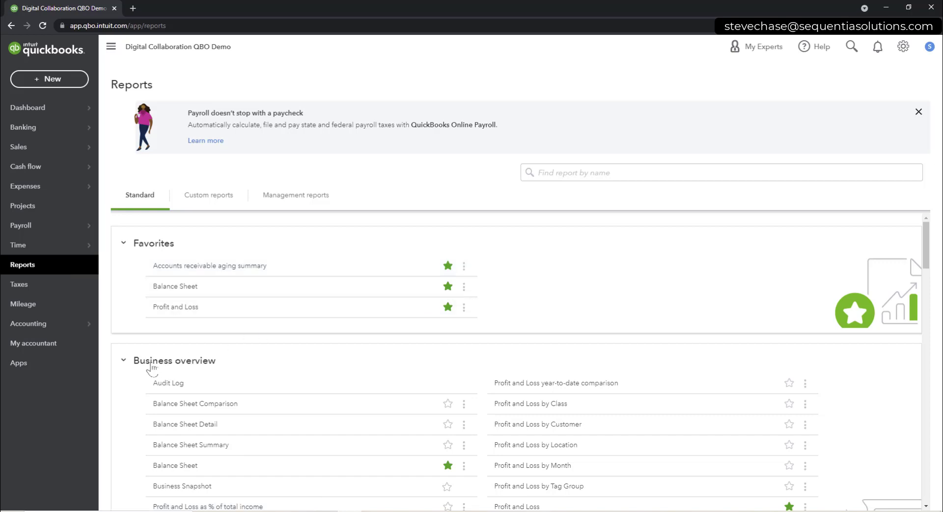
pyautogui.scroll(-2, 386, 356)
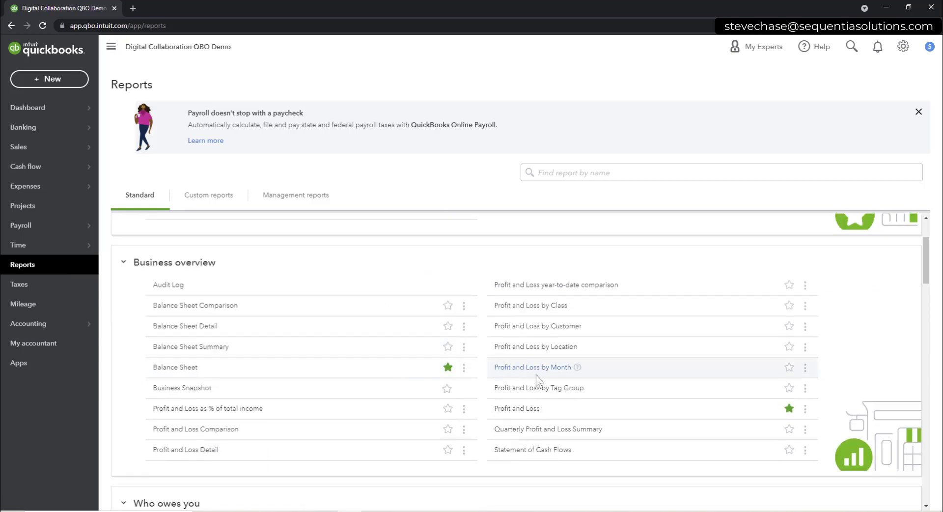
pyautogui.click(552, 388)
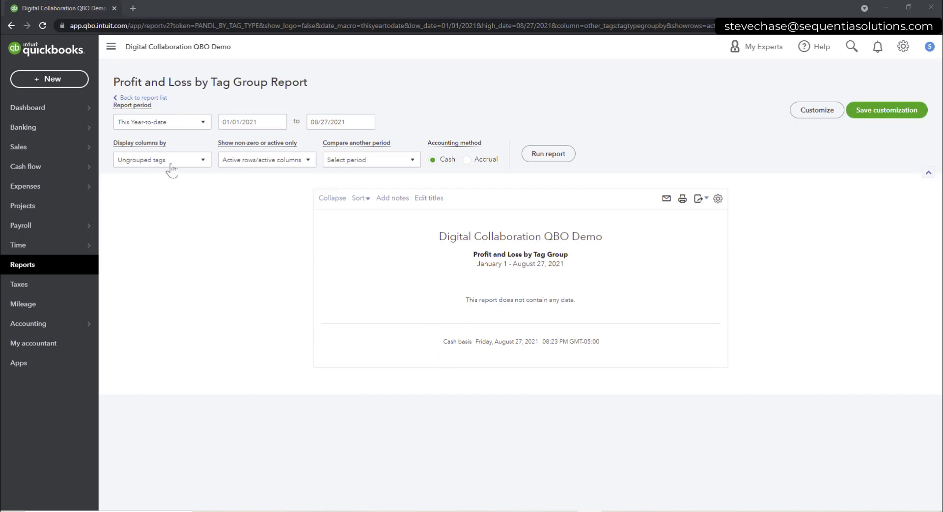
pyautogui.click(195, 163)
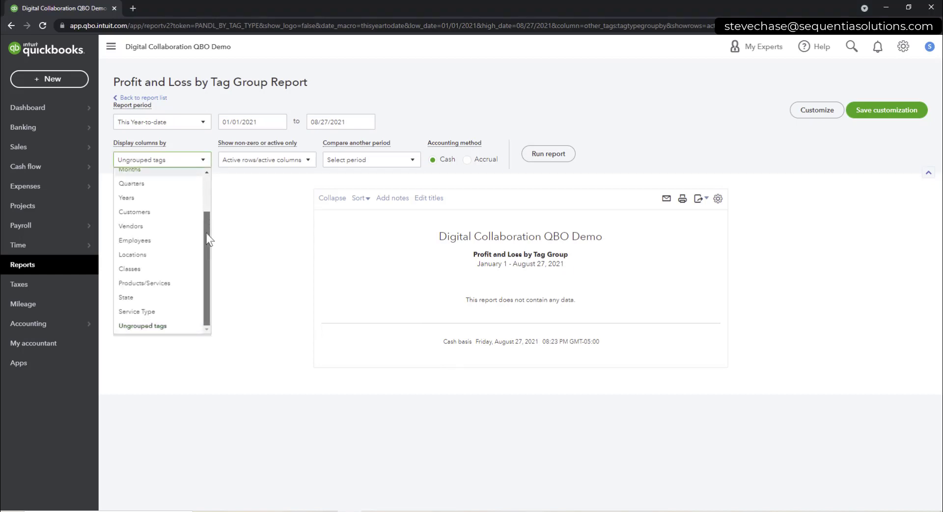
pyautogui.click(143, 302)
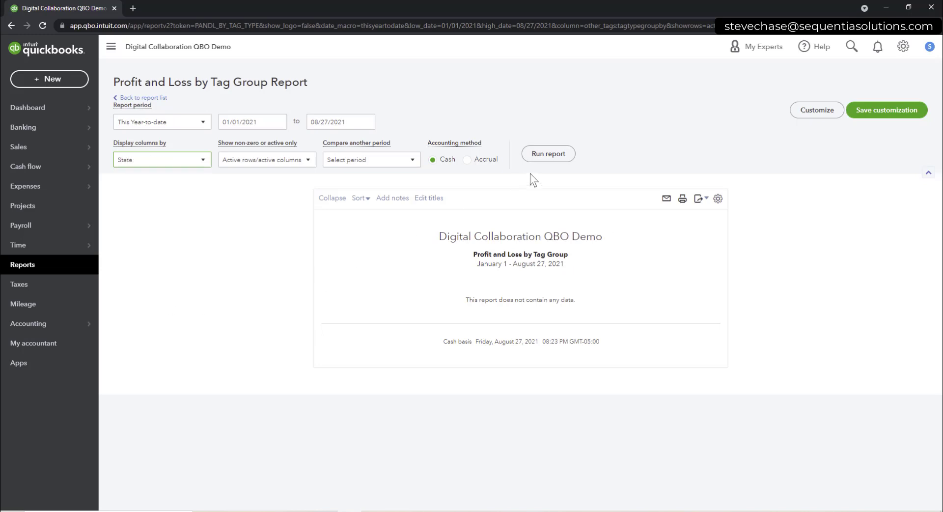
pyautogui.click(542, 161)
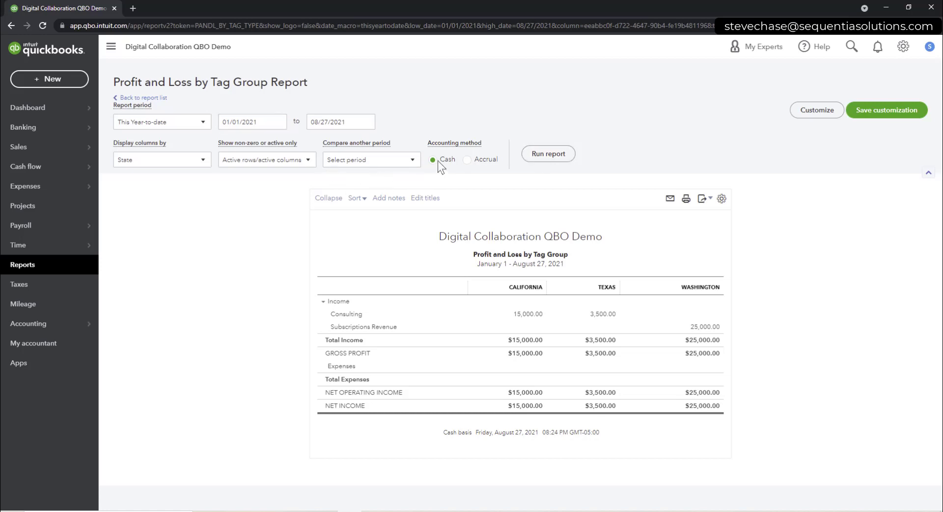
# Change the report's accounting method to Accrual and rerun it
pyautogui.click(467, 162)
pyautogui.click(533, 160)
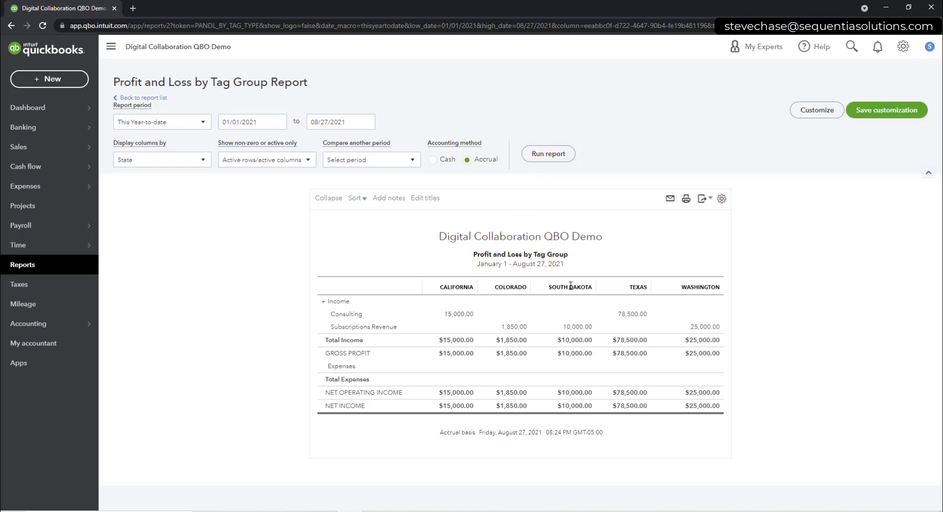
pyautogui.moveTo(709, 285); pyautogui.dragTo(696, 288)
pyautogui.click(696, 288)
# Customize the report with a Tags filter set to State:South Dakota
pyautogui.click(805, 113)
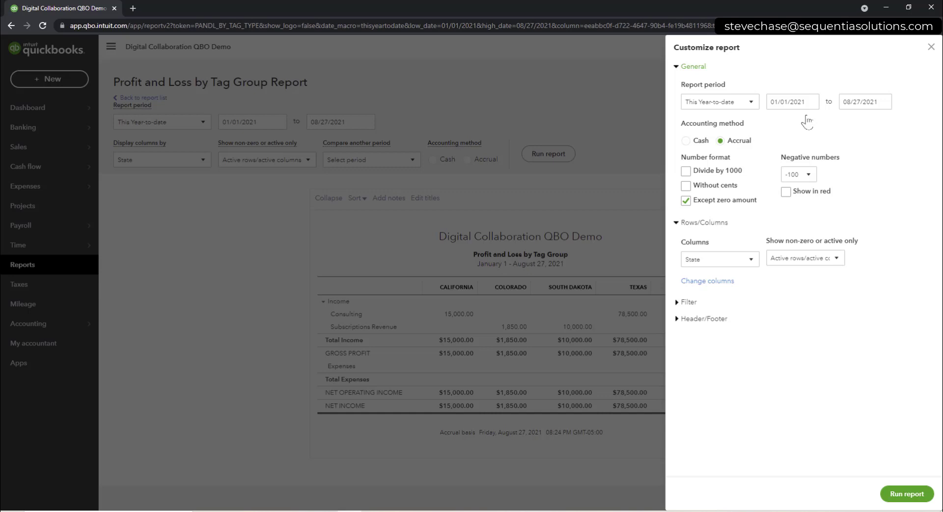
pyautogui.click(688, 302)
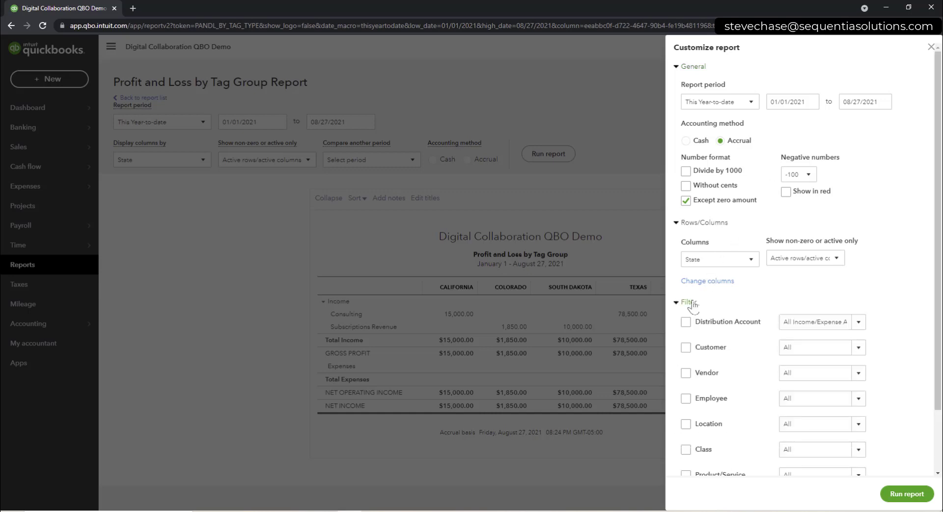
pyautogui.scroll(-2, 761, 324)
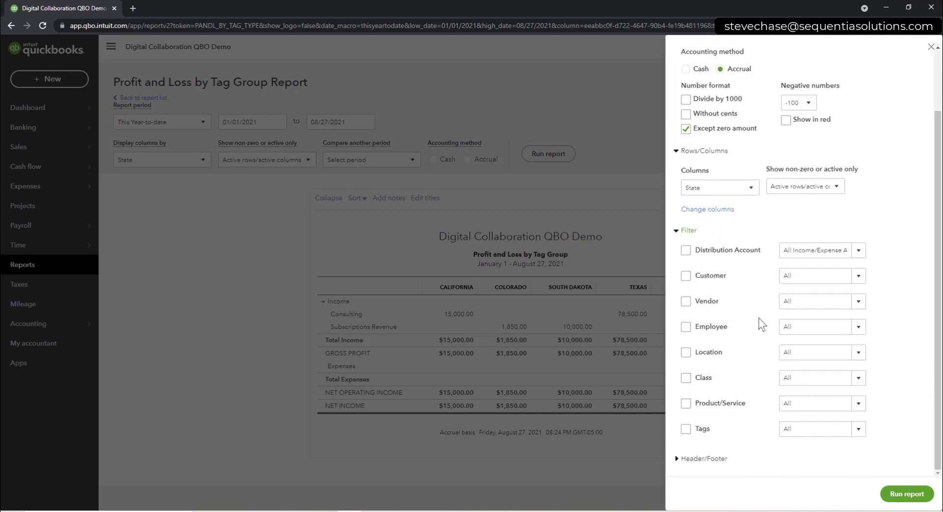
pyautogui.click(688, 431)
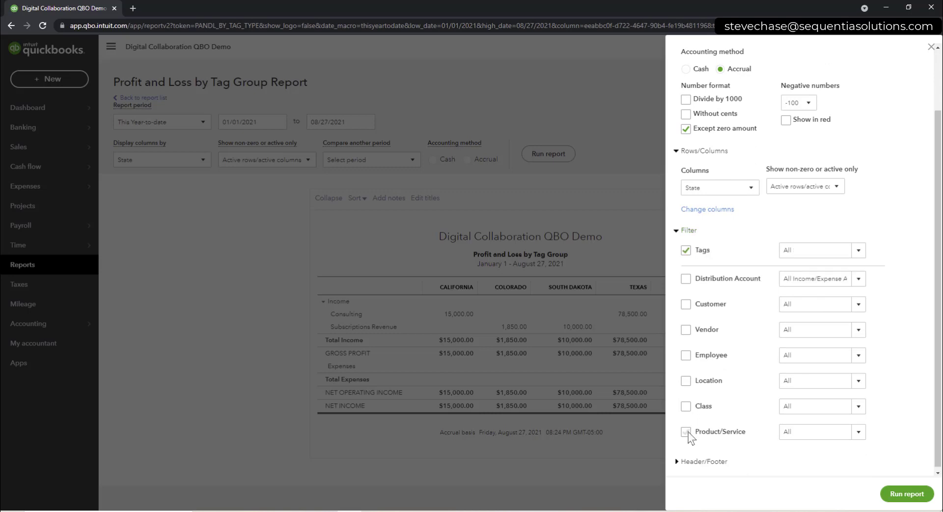
pyautogui.click(859, 251)
pyautogui.moveTo(862, 278); pyautogui.dragTo(863, 358)
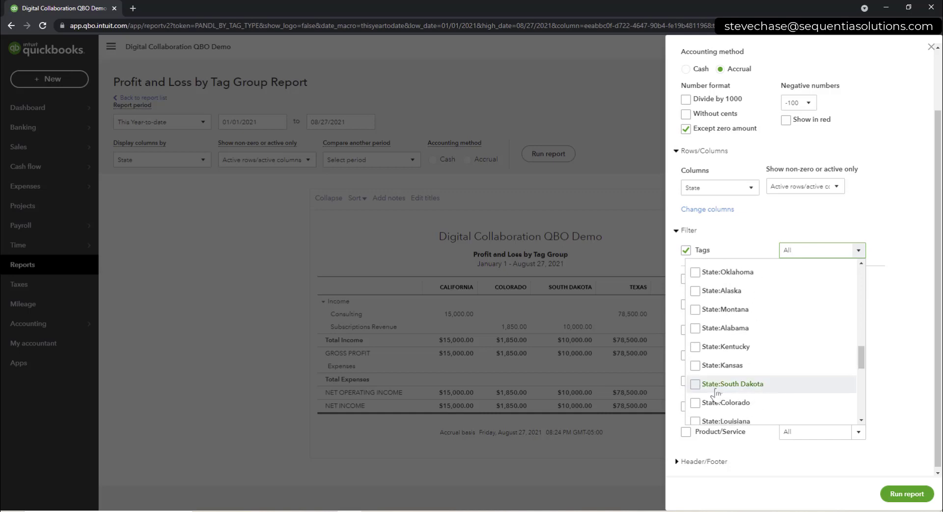
pyautogui.click(695, 384)
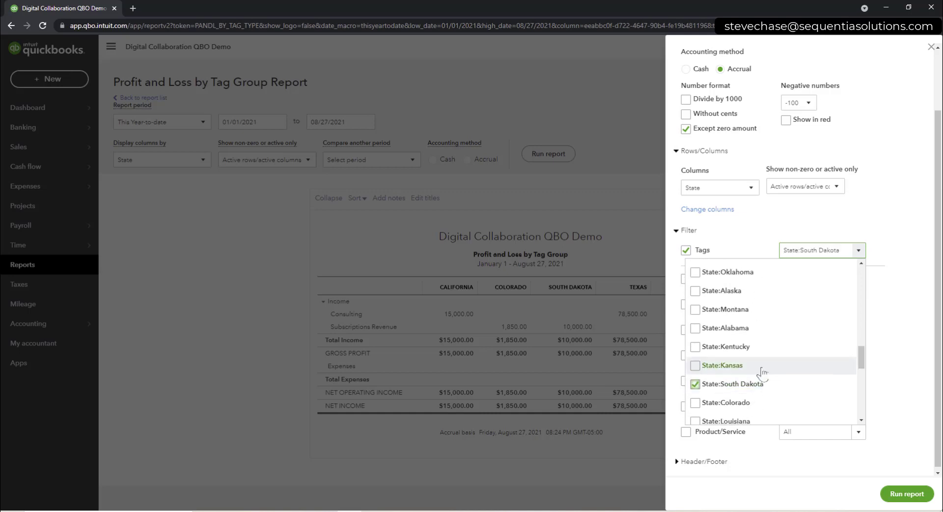
# Add State:Texas to the Tags filter and run the customized report
pyautogui.scroll(-3, 802, 360)
pyautogui.scroll(-3, 806, 361)
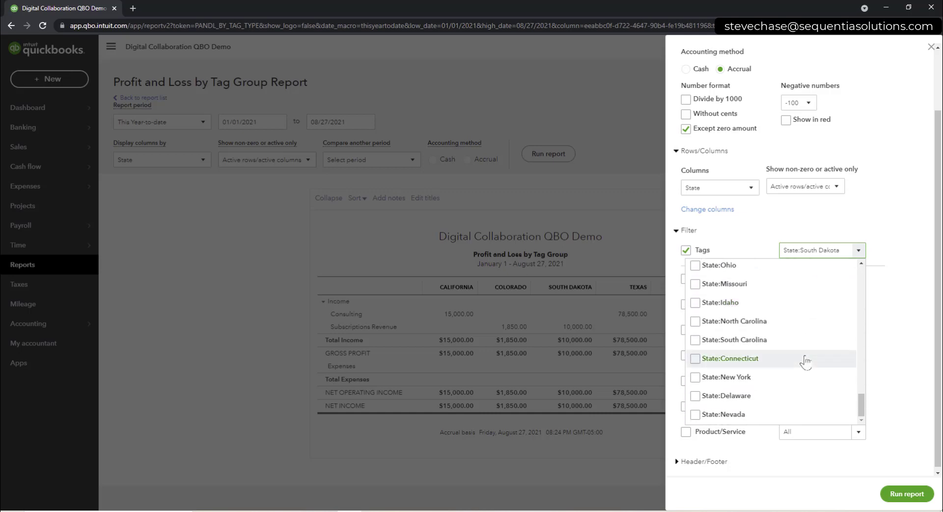
pyautogui.scroll(2, 805, 361)
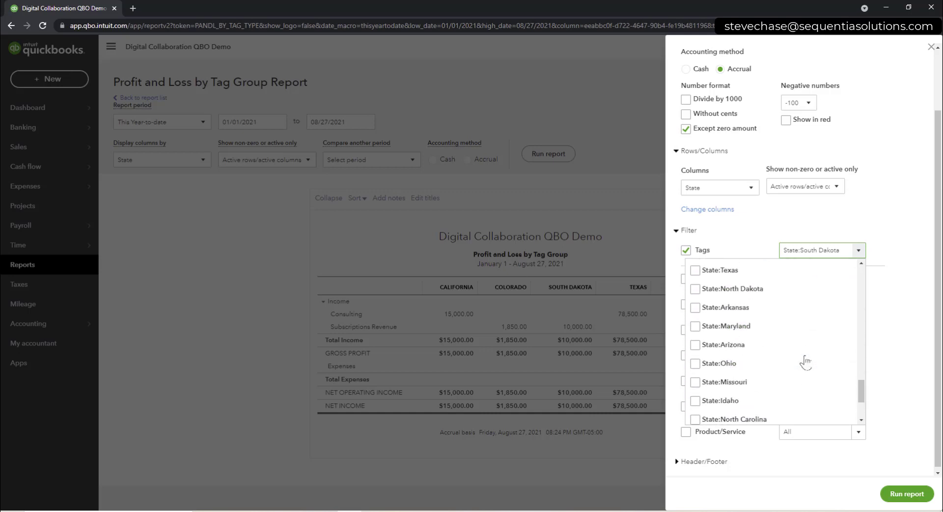
pyautogui.click(695, 271)
pyautogui.click(906, 493)
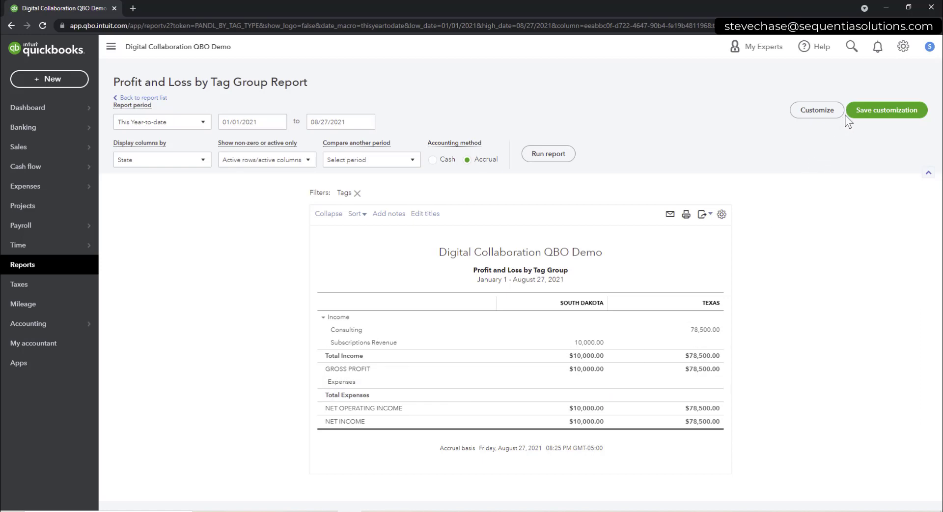
# Save the report customization with "SD and TX" added at the start of its name, and return to the report list
pyautogui.click(860, 112)
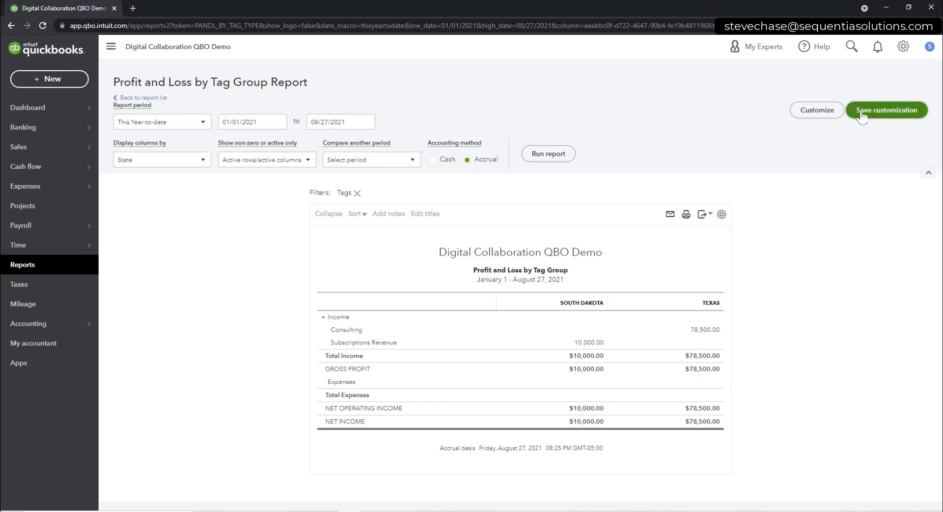
pyautogui.click(770, 153)
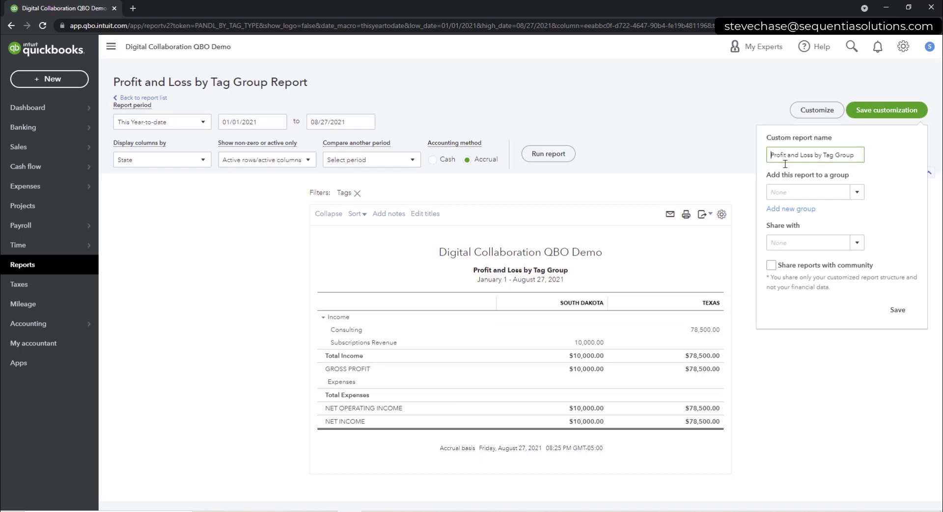
pyautogui.write('SD &')
pyautogui.press('BackSpace')
pyautogui.write('and TX')
pyautogui.click(897, 310)
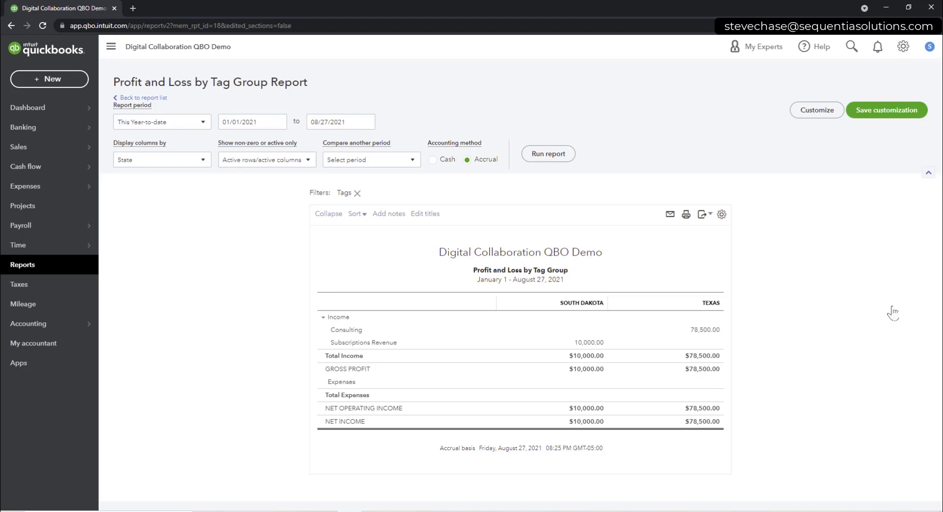
pyautogui.click(53, 267)
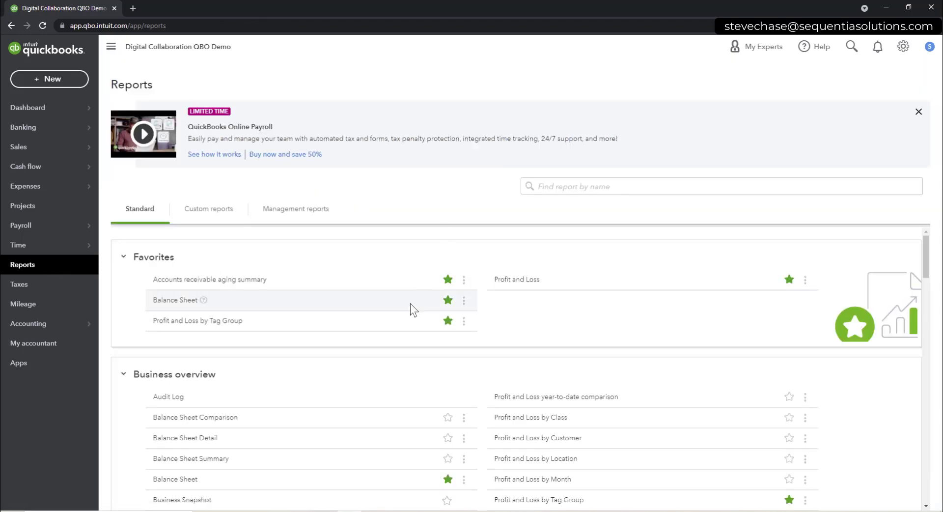
# Search the reports for "tag", open Transaction List by Tag Group, and run it grouped by State
pyautogui.click(561, 185)
pyautogui.write('tag')
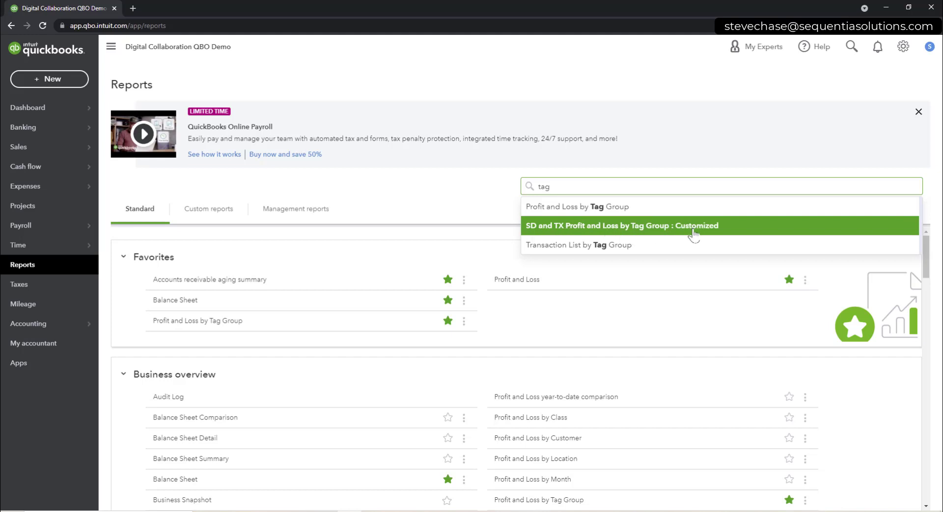
pyautogui.click(615, 246)
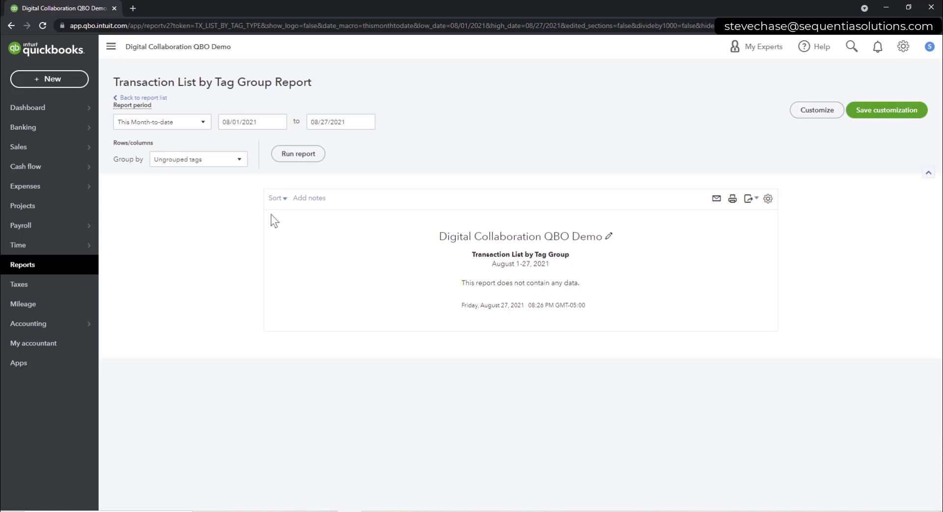
pyautogui.click(233, 160)
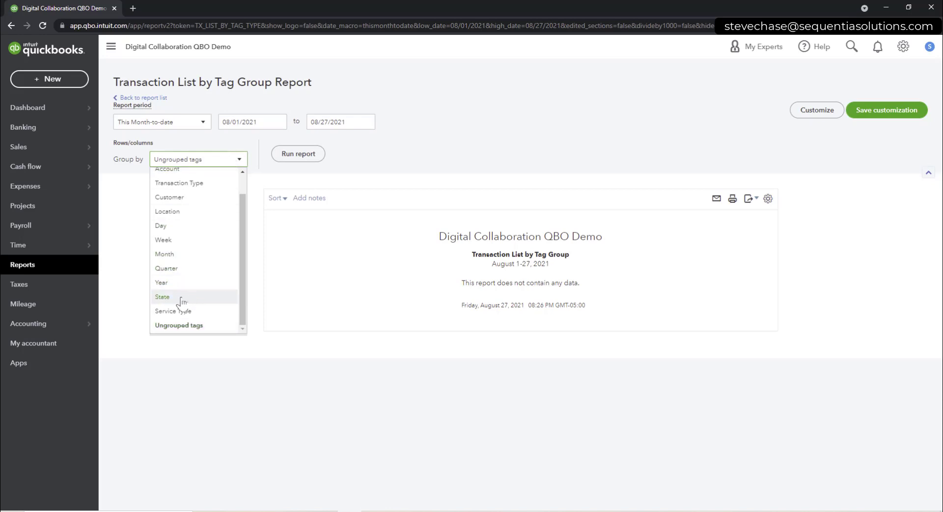
pyautogui.click(180, 300)
pyautogui.click(294, 158)
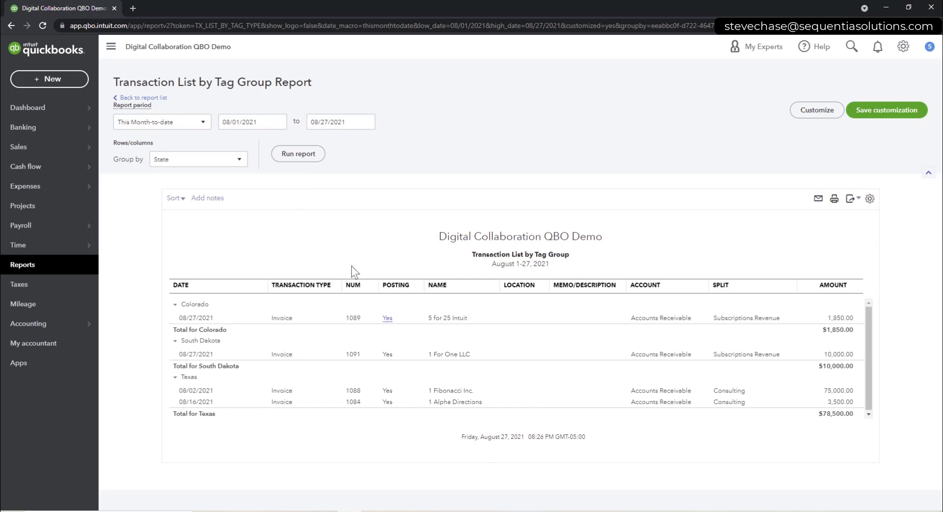
# Set the Transaction List by Tag Group report period to This Year and rerun the report
pyautogui.click(203, 123)
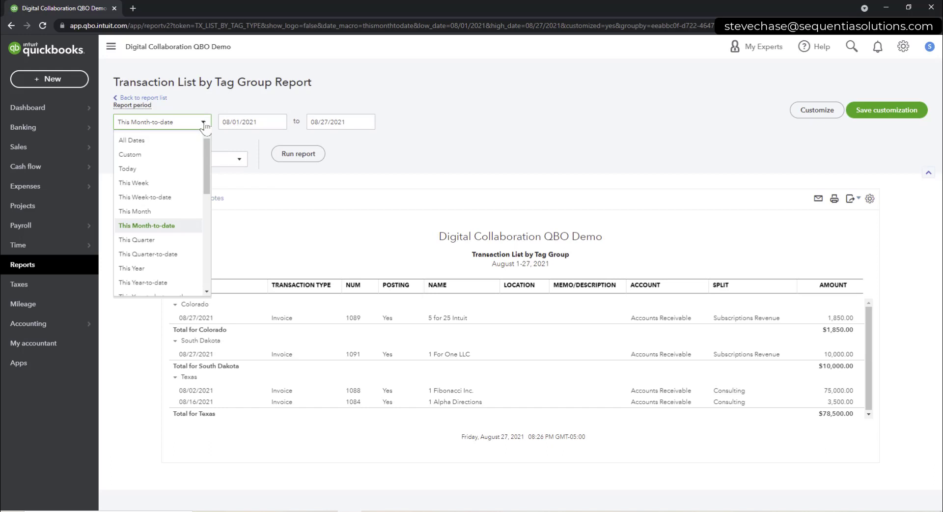
pyautogui.click(169, 269)
pyautogui.click(297, 153)
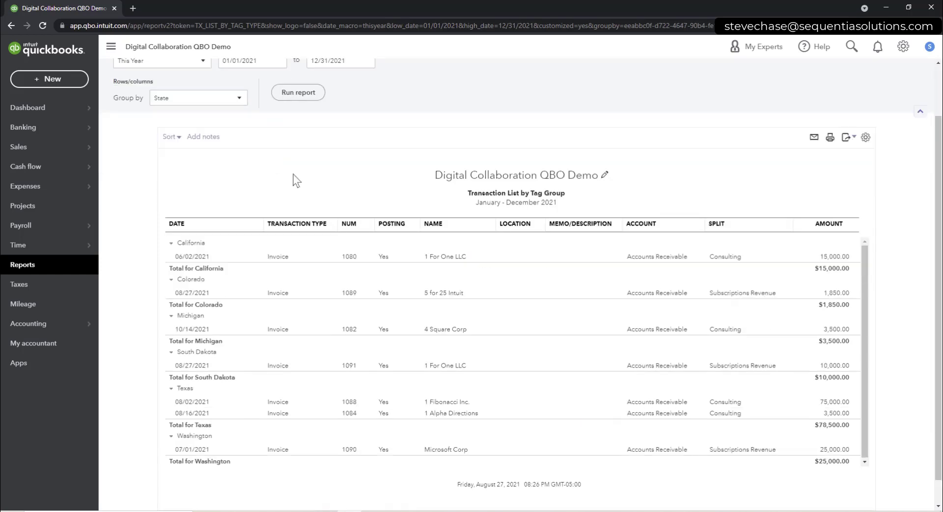
pyautogui.scroll(1, 511, 363)
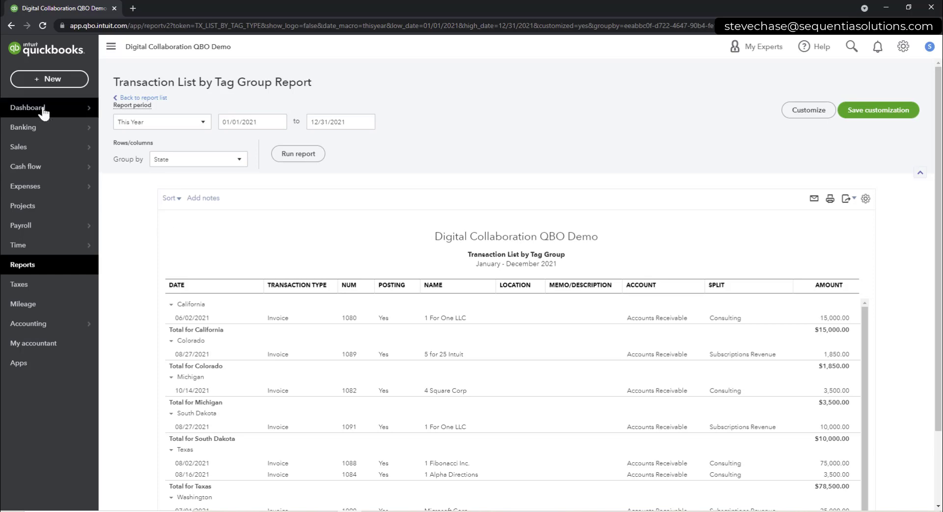
pyautogui.click(46, 81)
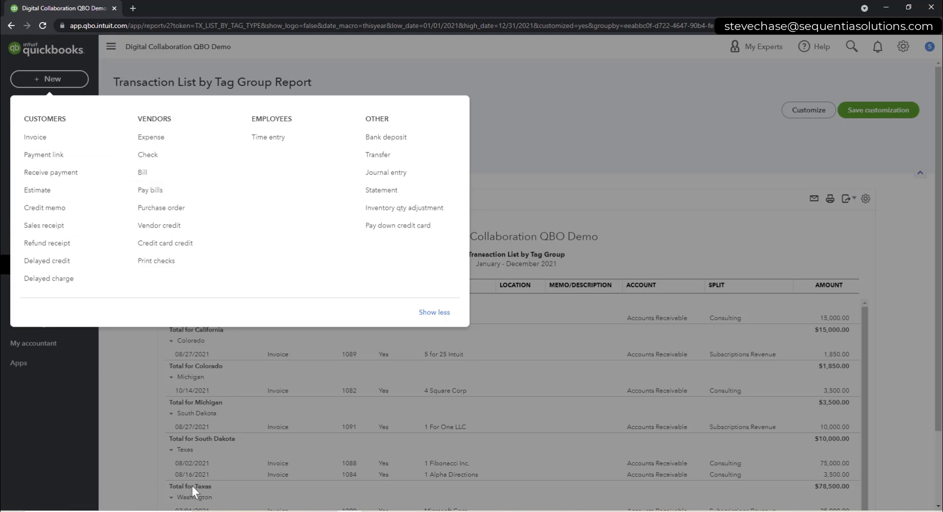
pyautogui.click(137, 443)
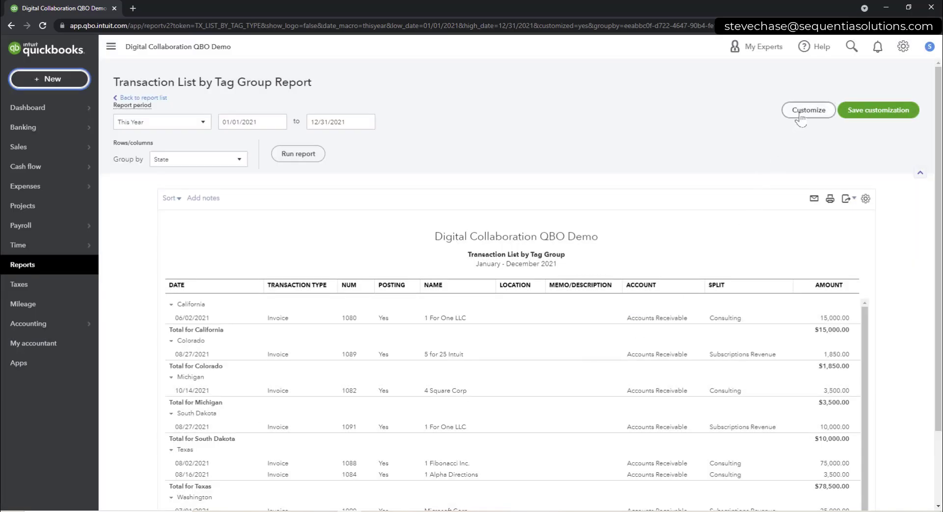
# Examine the columns available in the report's customization options, rerun the report, and check the Texas total
pyautogui.click(826, 109)
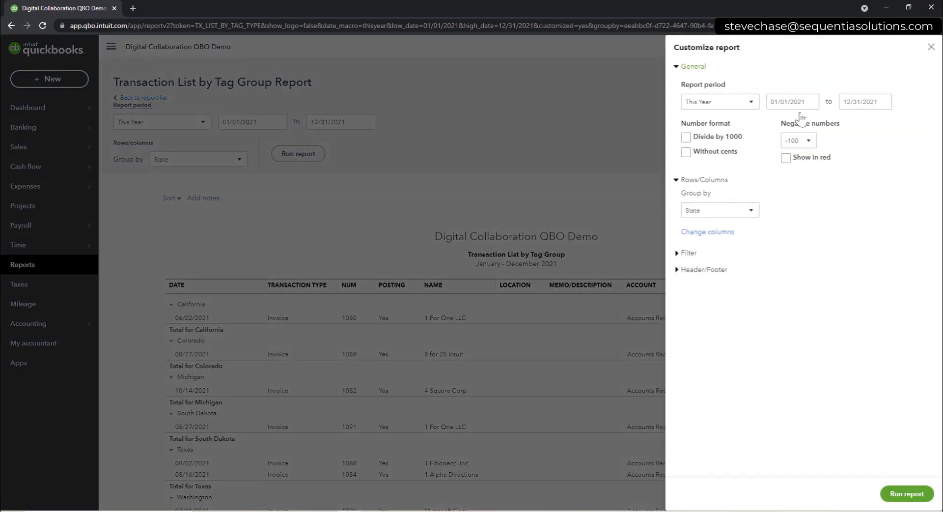
pyautogui.click(720, 232)
pyautogui.scroll(-2, 769, 281)
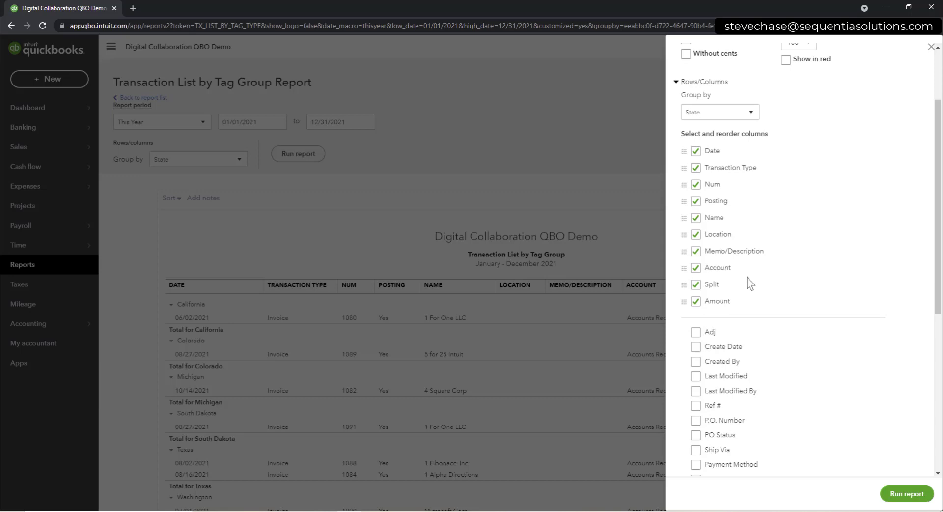
pyautogui.scroll(-4, 771, 319)
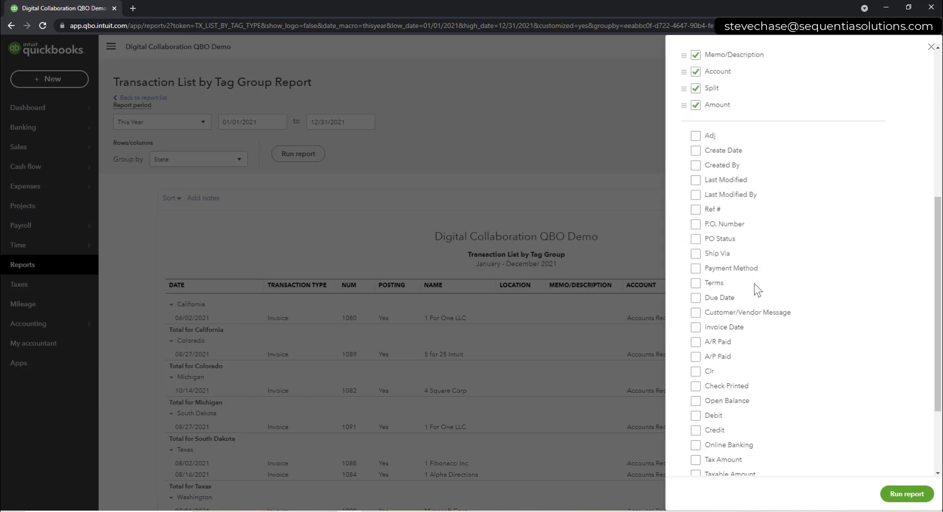
pyautogui.scroll(-2, 754, 295)
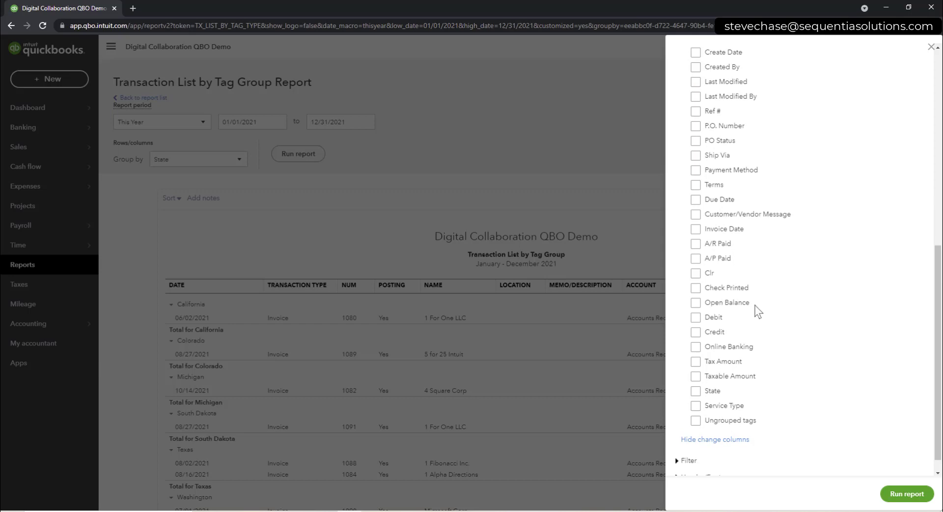
pyautogui.click(899, 494)
pyautogui.scroll(-1, 786, 383)
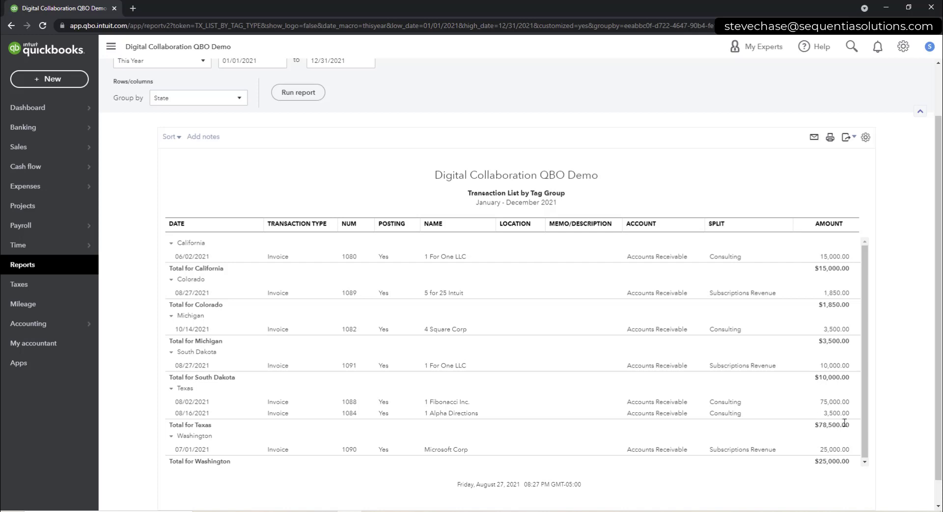
pyautogui.moveTo(850, 425); pyautogui.dragTo(818, 425)
# Open the company's tag list and create a tag group named USA with the light turquoise colour
pyautogui.click(904, 48)
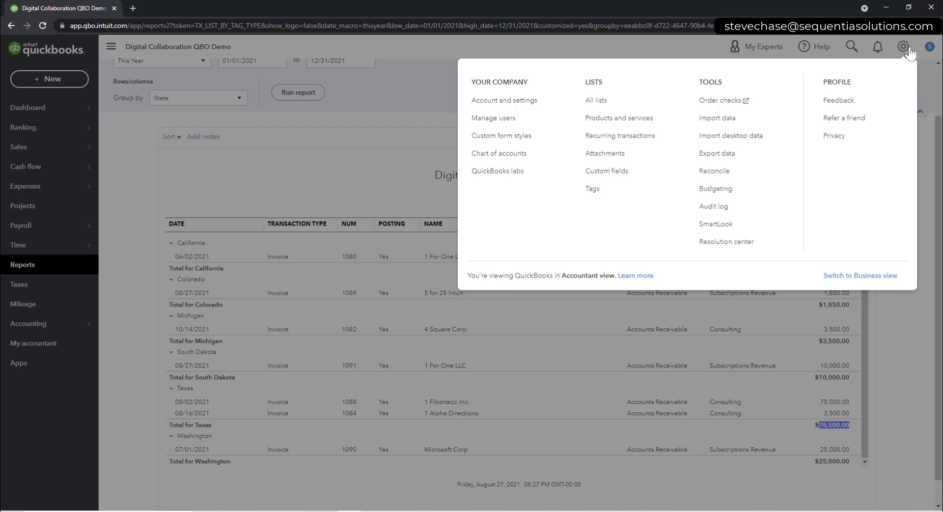
pyautogui.click(602, 196)
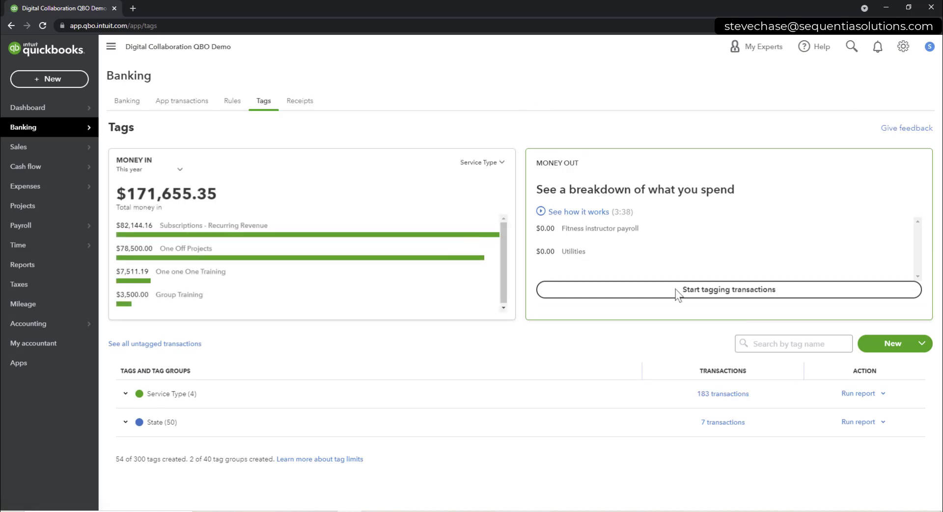
pyautogui.click(886, 345)
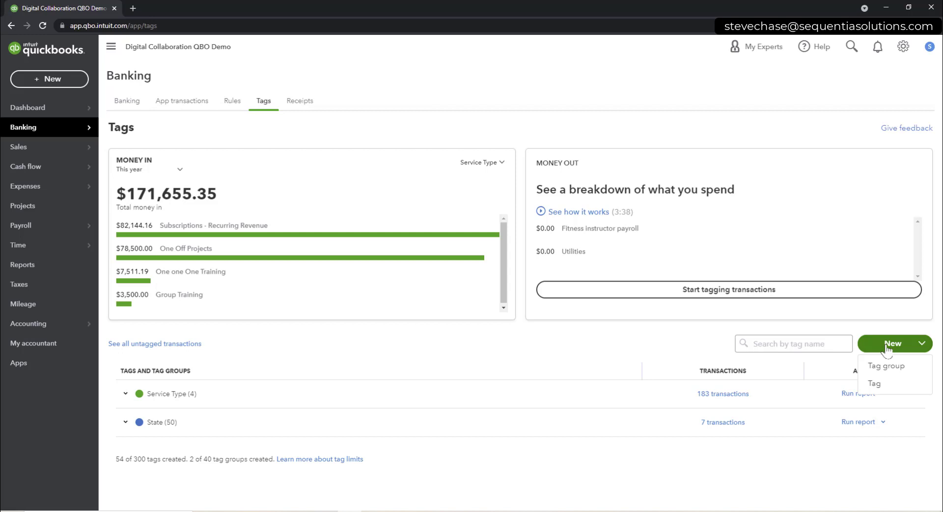
pyautogui.click(891, 374)
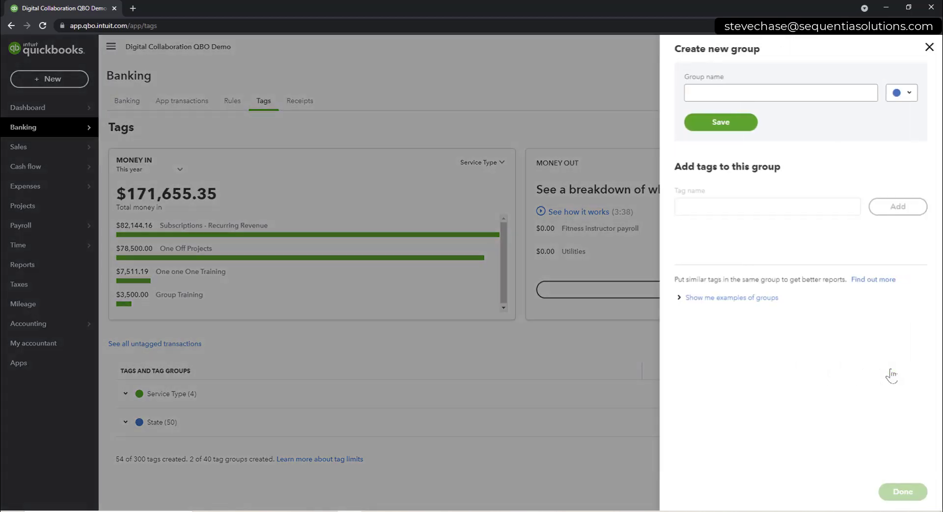
pyautogui.click(732, 95)
pyautogui.write('USA')
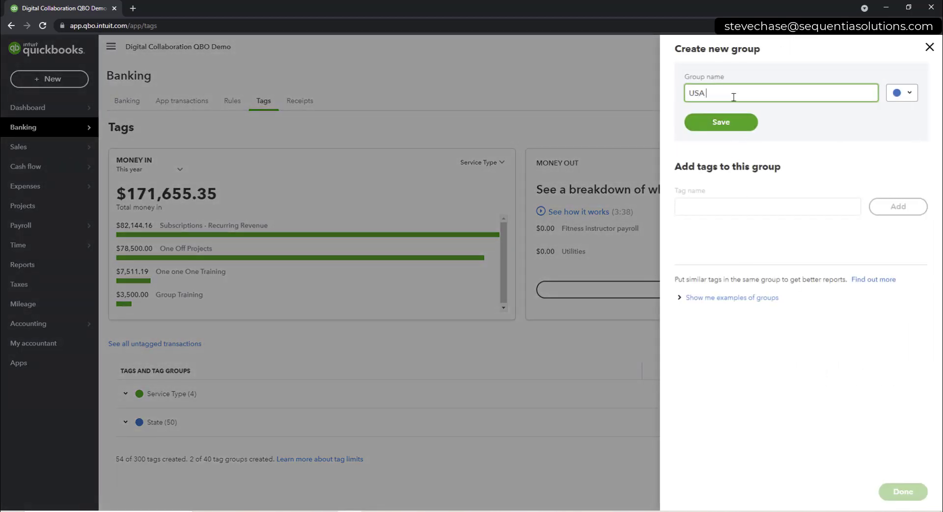
pyautogui.press('BackSpace')
pyautogui.write('A')
pyautogui.click(902, 93)
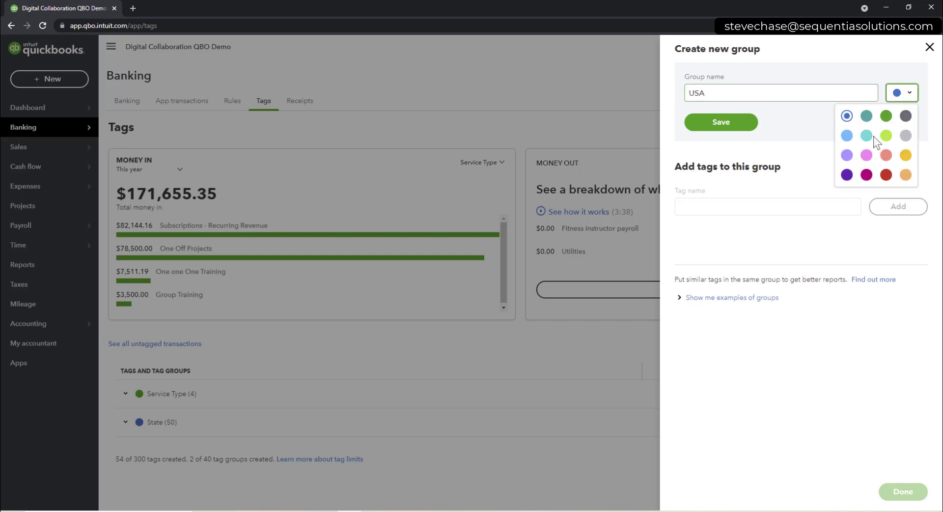
pyautogui.click(866, 136)
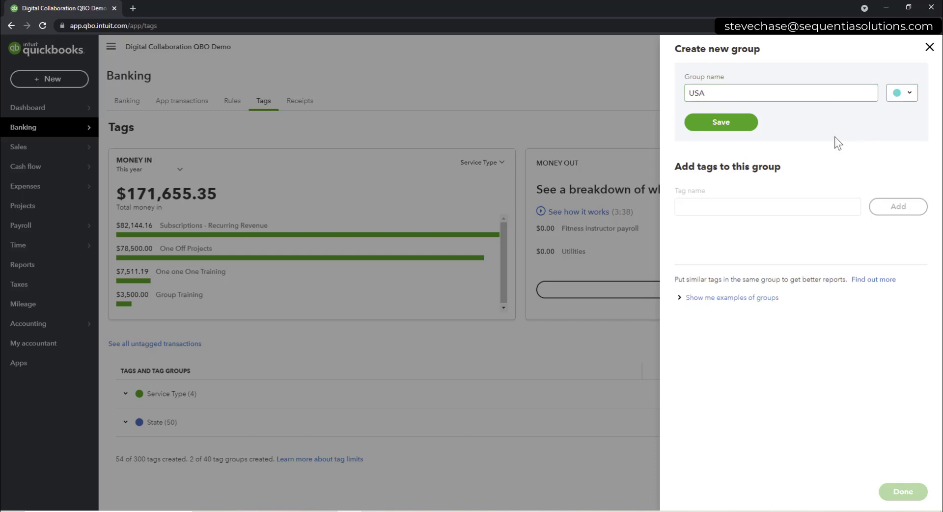
pyautogui.click(735, 122)
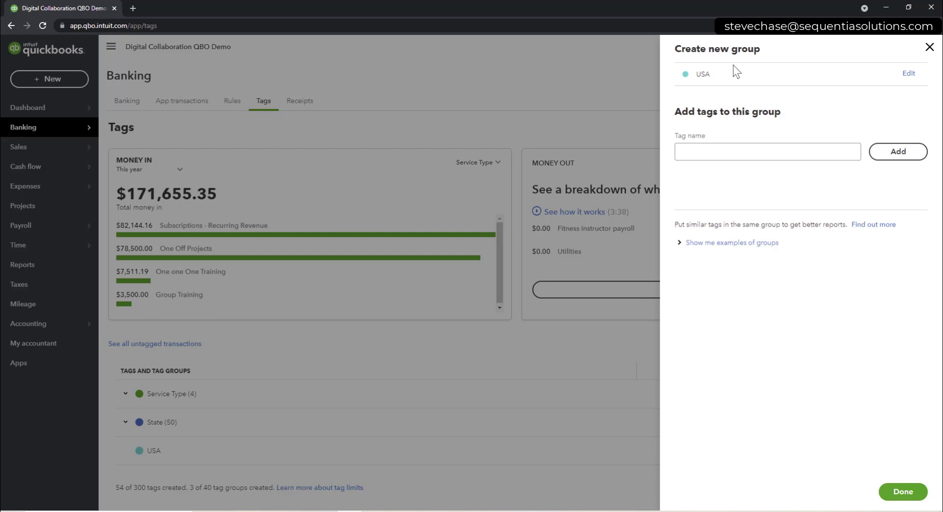
# Add a tag named OH to the USA group and finish the group setup
pyautogui.click(716, 147)
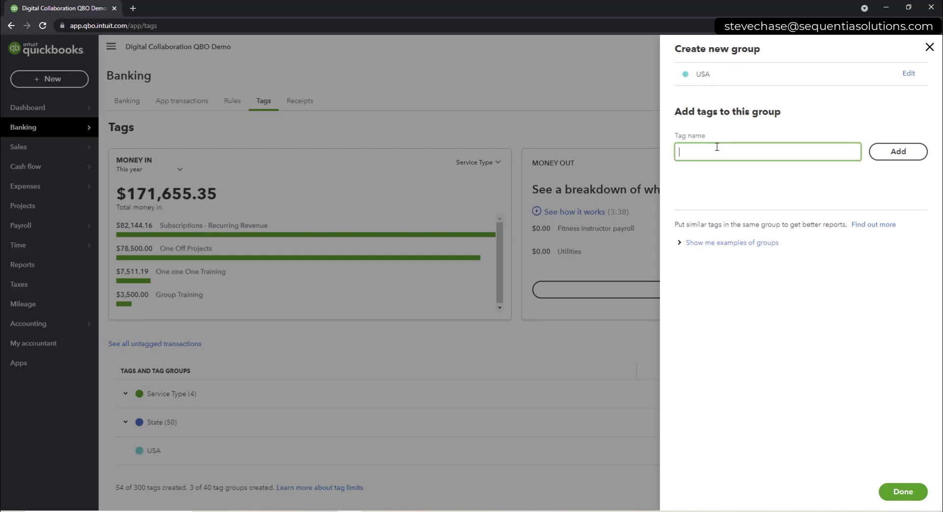
pyautogui.write('OH')
pyautogui.click(910, 156)
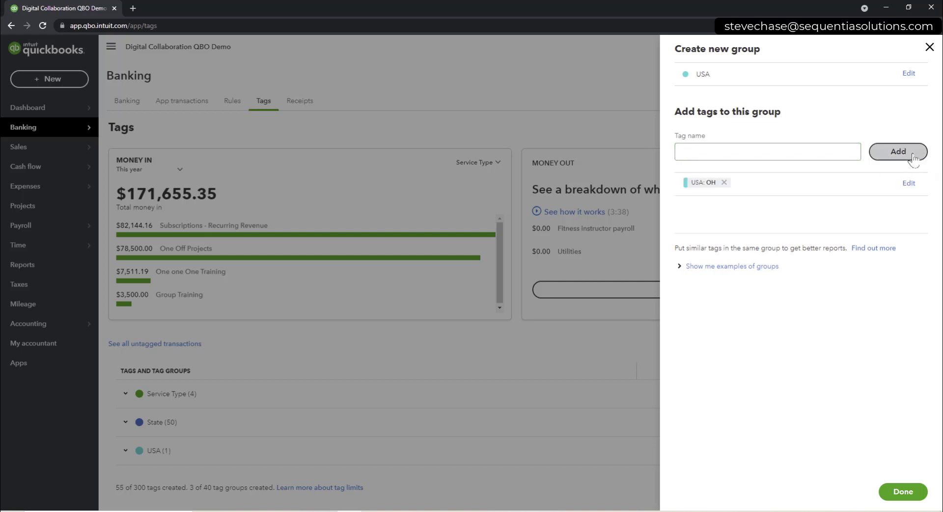
pyautogui.click(901, 490)
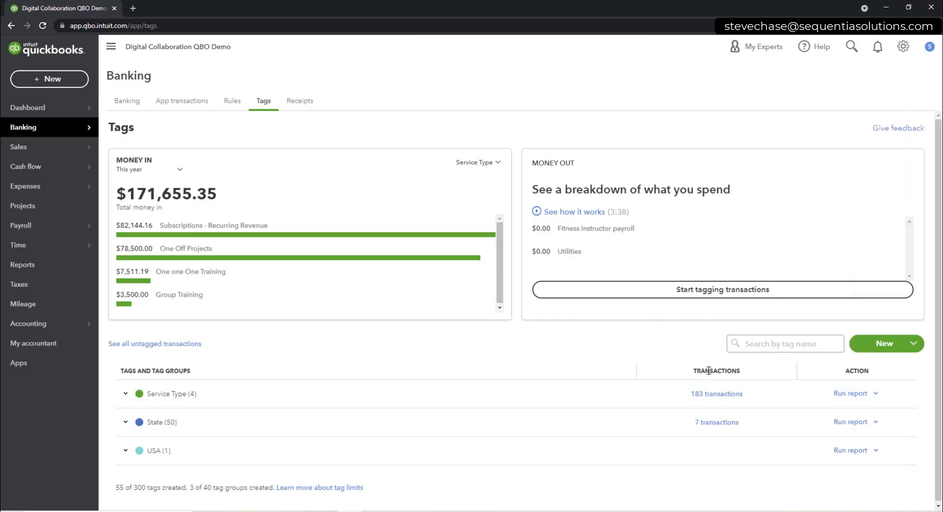
# Start a new invoice for the customer 1 Alpha Directions
pyautogui.click(78, 82)
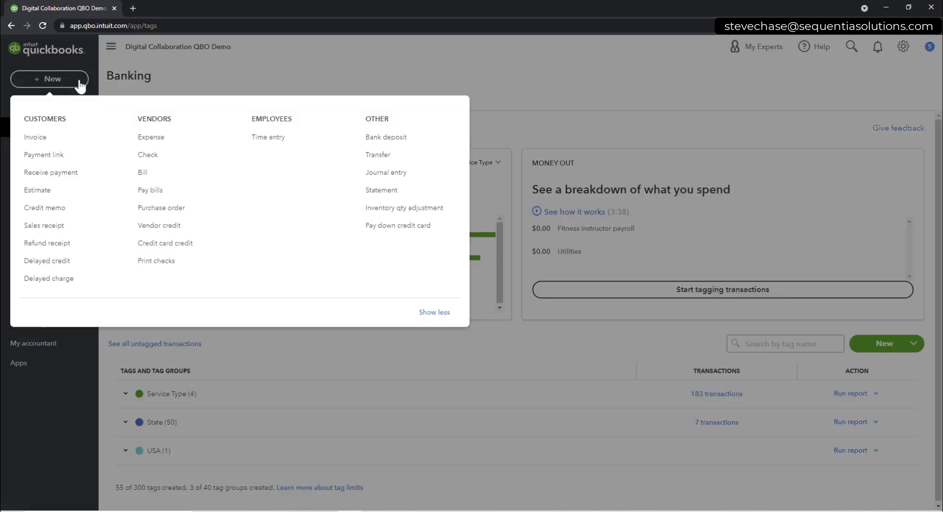
pyautogui.click(66, 140)
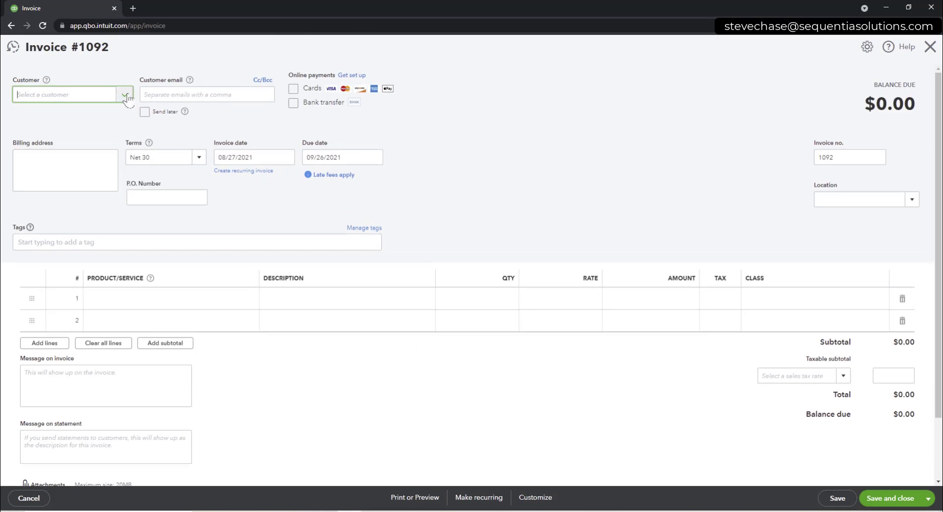
pyautogui.click(126, 96)
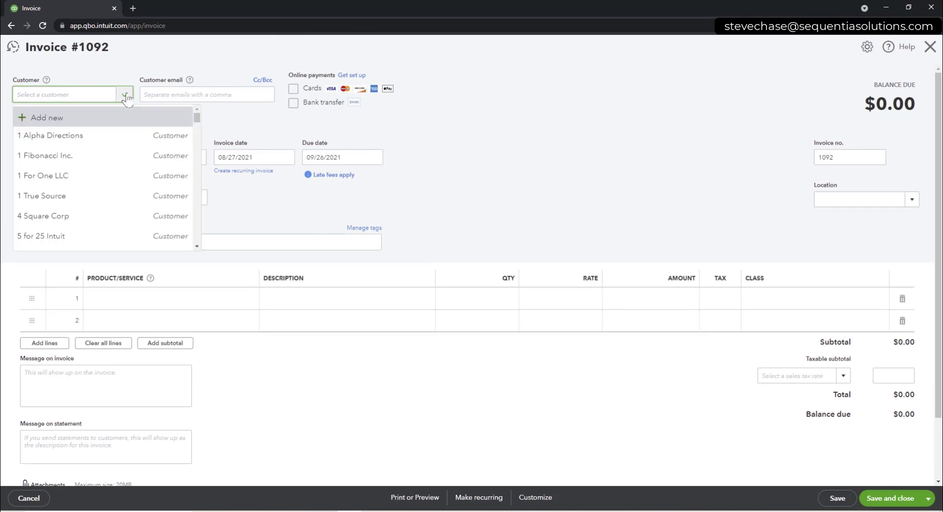
pyautogui.click(97, 140)
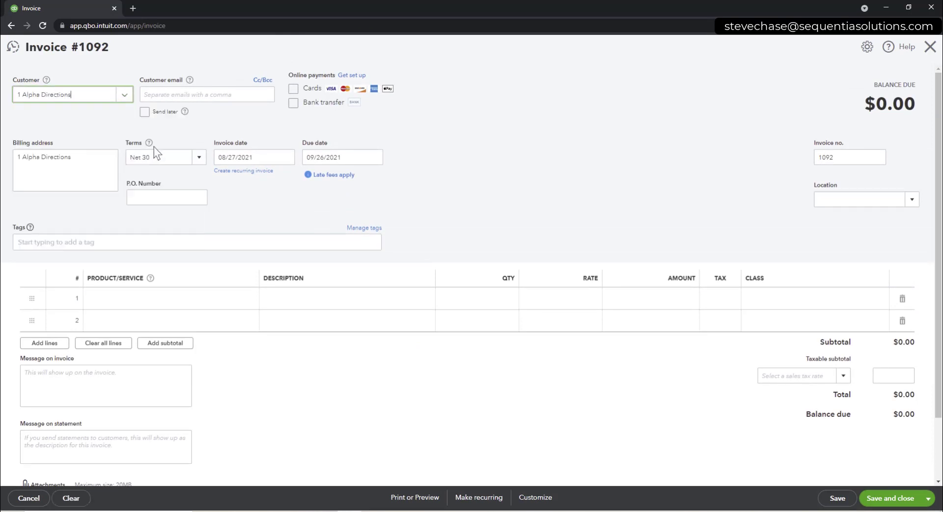
# Tag the invoice with Service Type: One one One Training and State: Ohio
pyautogui.click(88, 246)
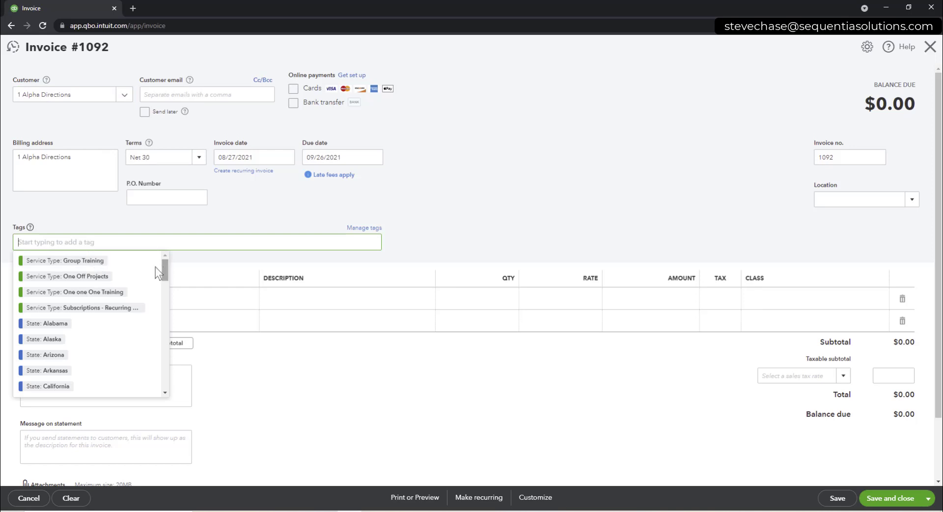
pyautogui.click(84, 293)
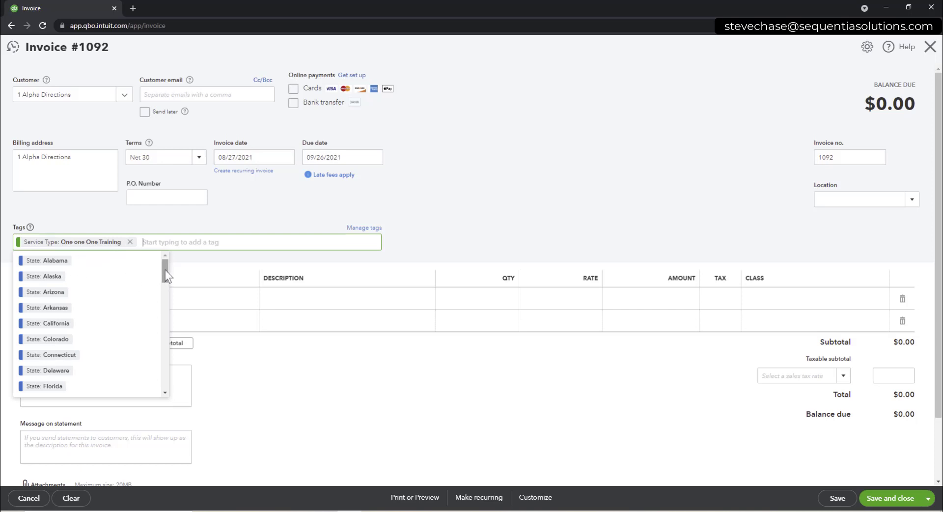
pyautogui.moveTo(165, 269); pyautogui.dragTo(163, 343)
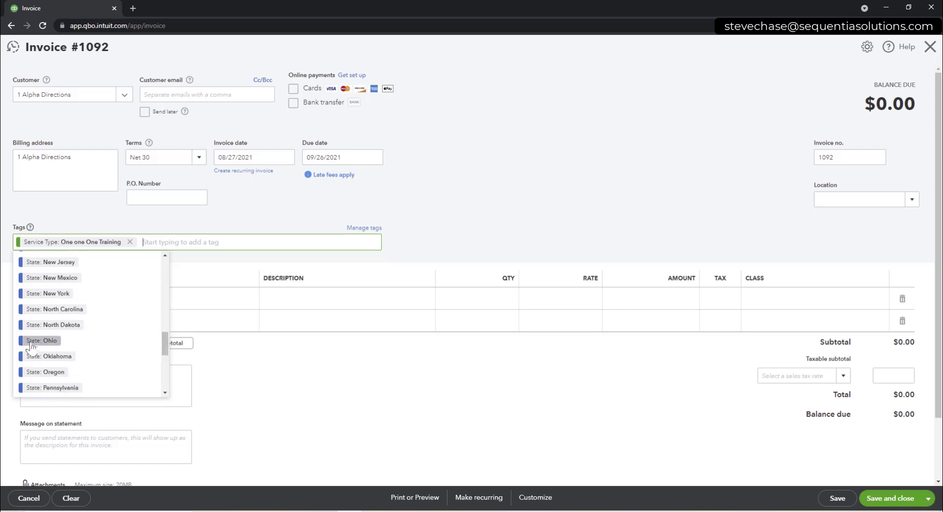
pyautogui.click(32, 341)
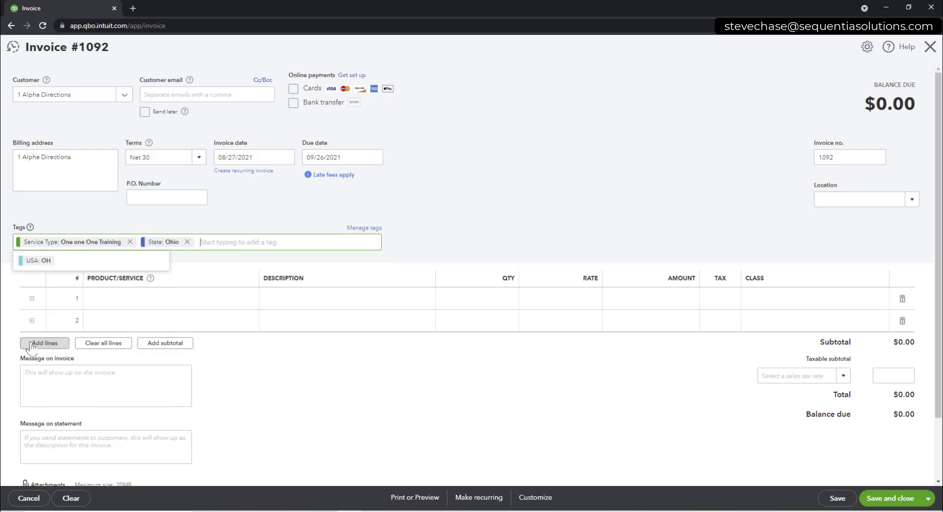
# Add the USA: OH tag to the invoice and remove it again
pyautogui.click(38, 261)
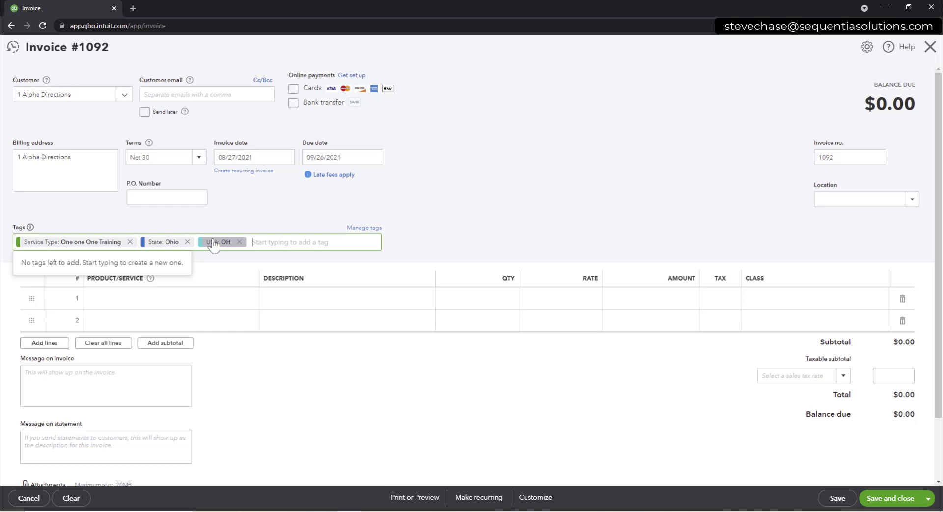
pyautogui.click(240, 242)
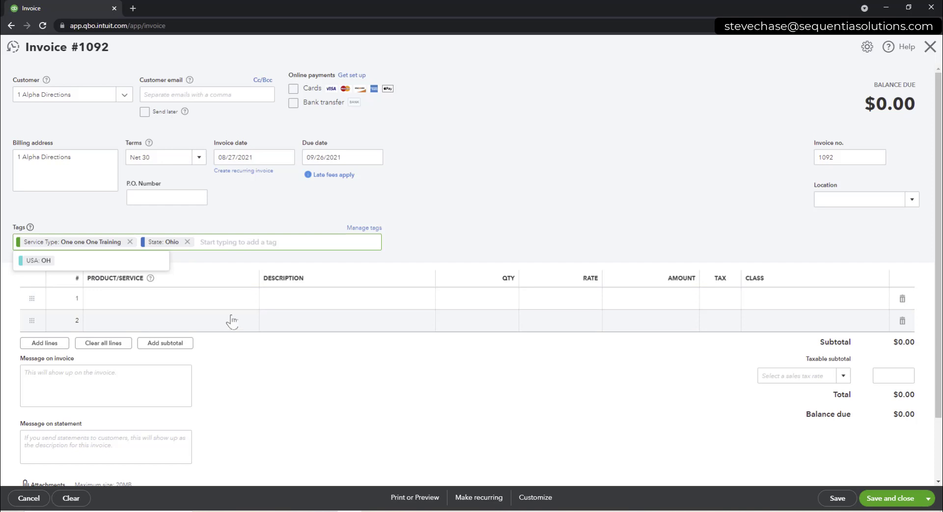
# Open tag management from the invoice and examine the tags in the Service Type, USA and State groups
pyautogui.click(364, 228)
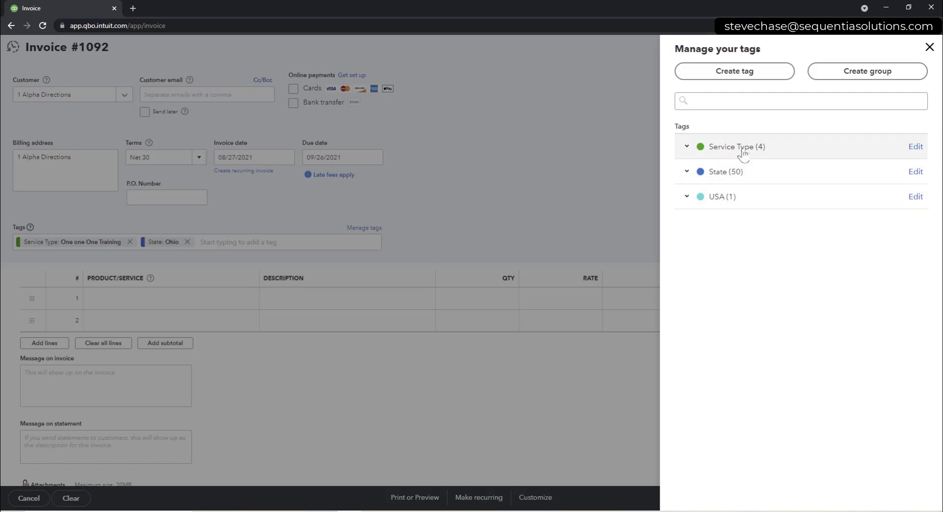
pyautogui.click(768, 153)
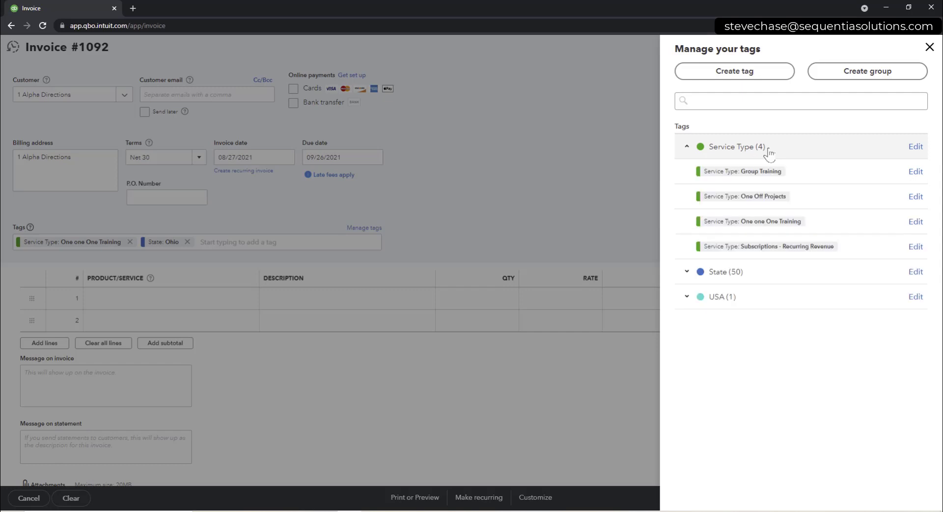
pyautogui.click(768, 151)
pyautogui.click(747, 196)
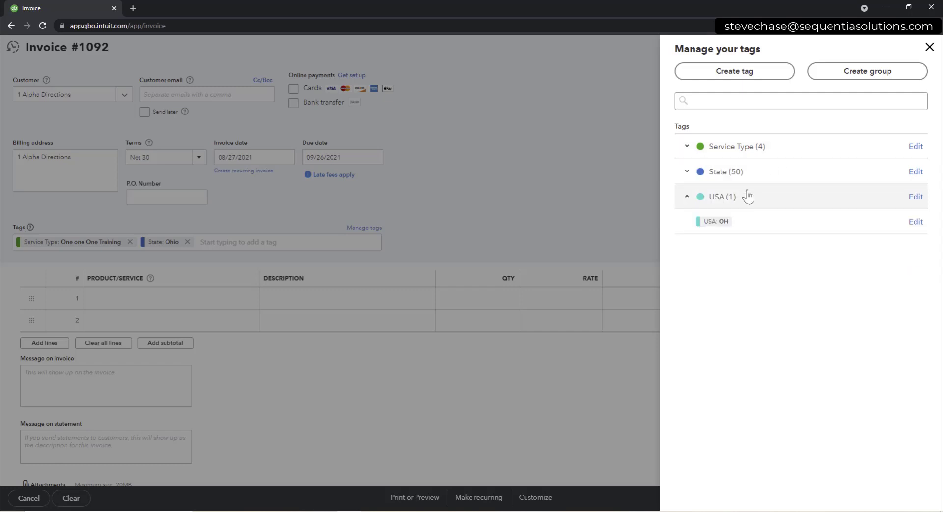
pyautogui.click(747, 196)
pyautogui.click(746, 177)
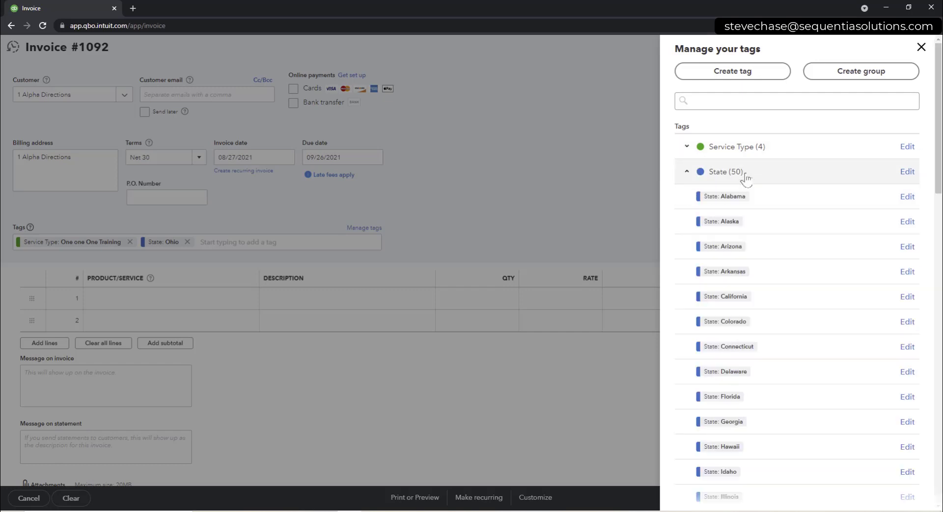
pyautogui.click(746, 177)
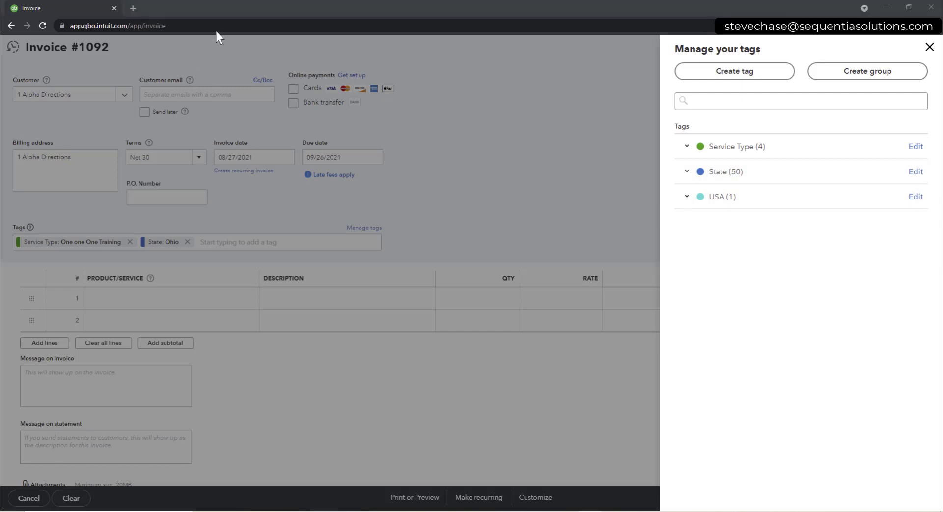
pyautogui.click(929, 48)
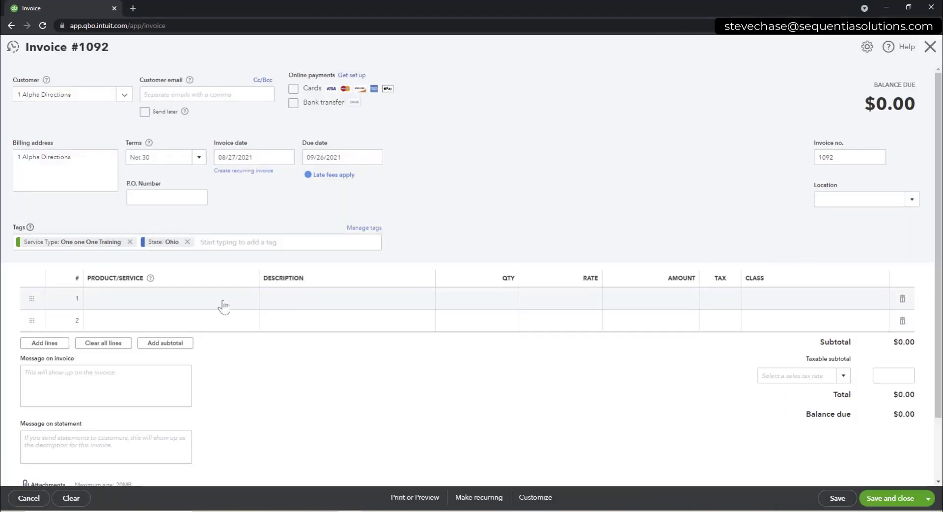
# Leave the new invoice without saving and open the Tags list from the company settings
pyautogui.click(28, 497)
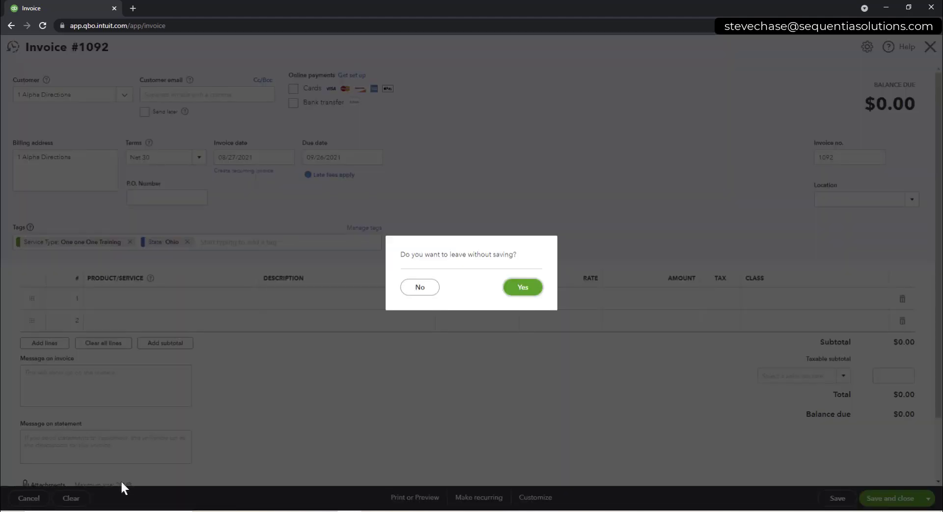
pyautogui.click(522, 288)
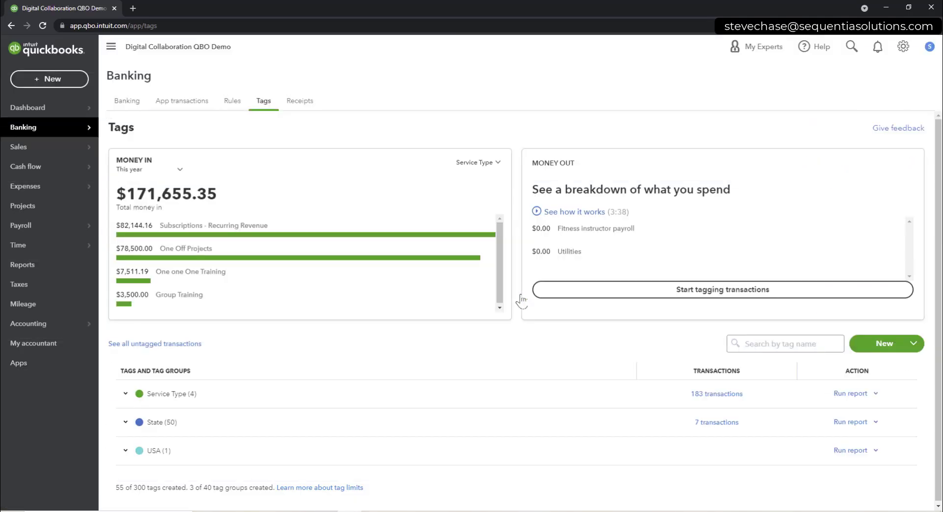
pyautogui.click(903, 47)
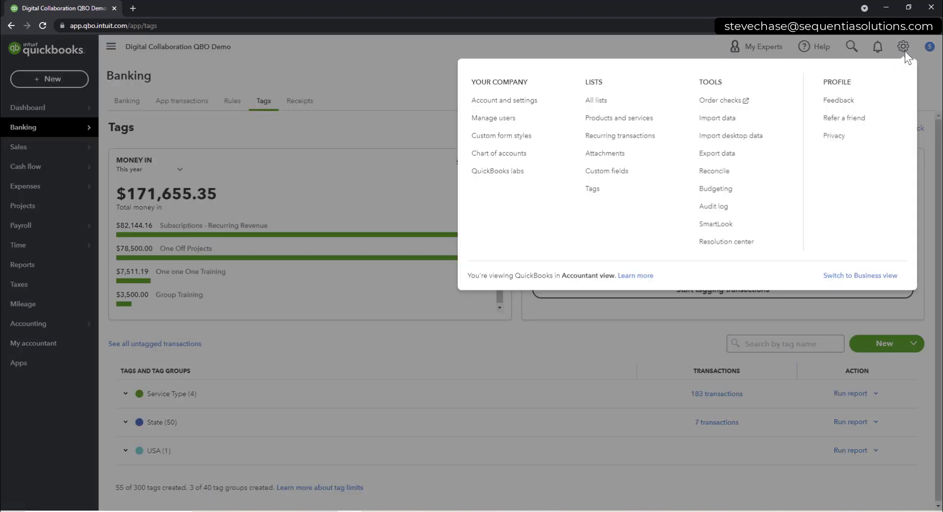
pyautogui.click(636, 187)
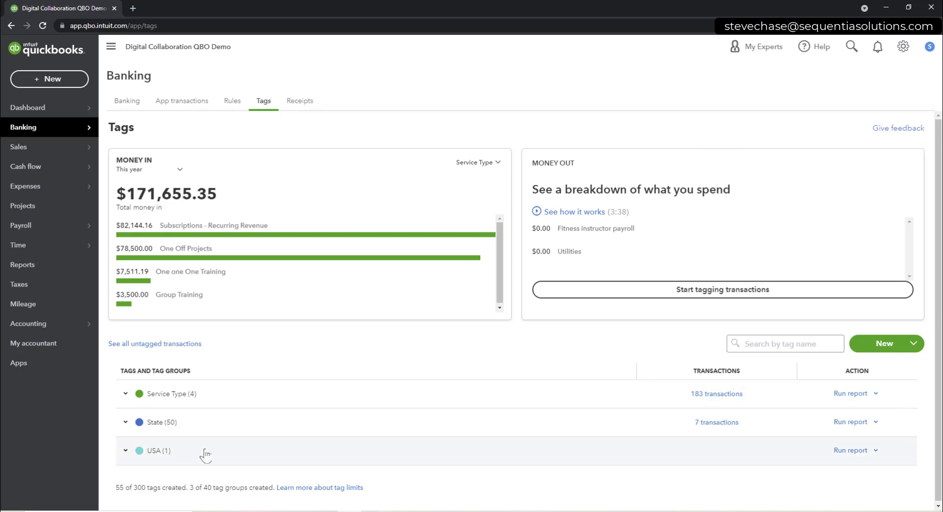
# Delete the USA tag group
pyautogui.click(875, 451)
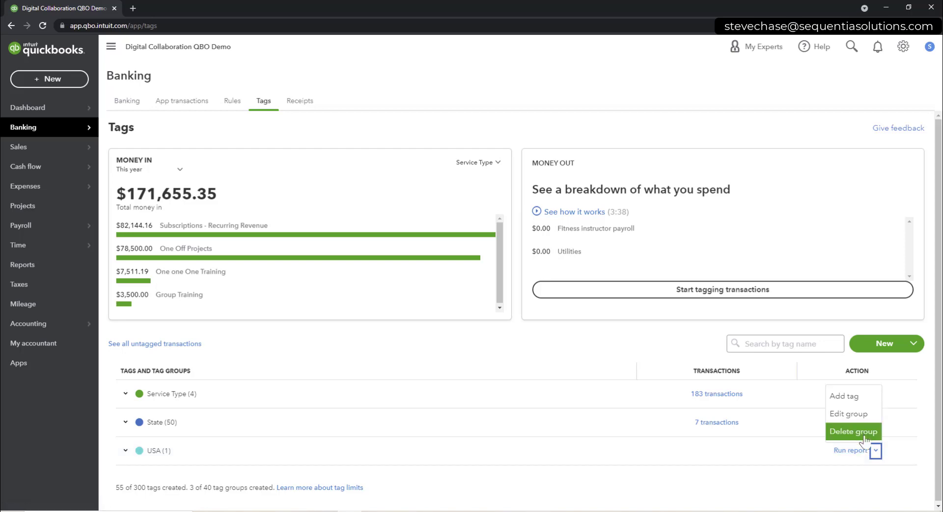
pyautogui.click(860, 434)
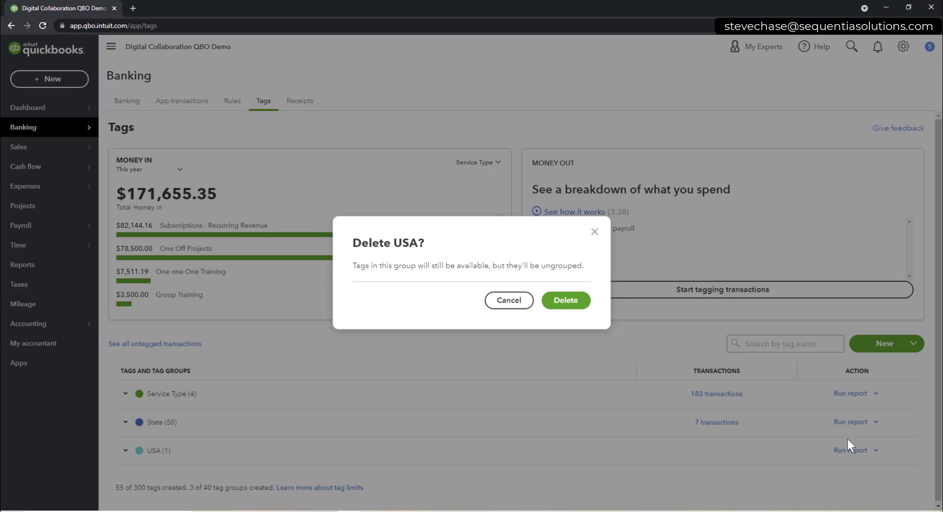
pyautogui.click(580, 300)
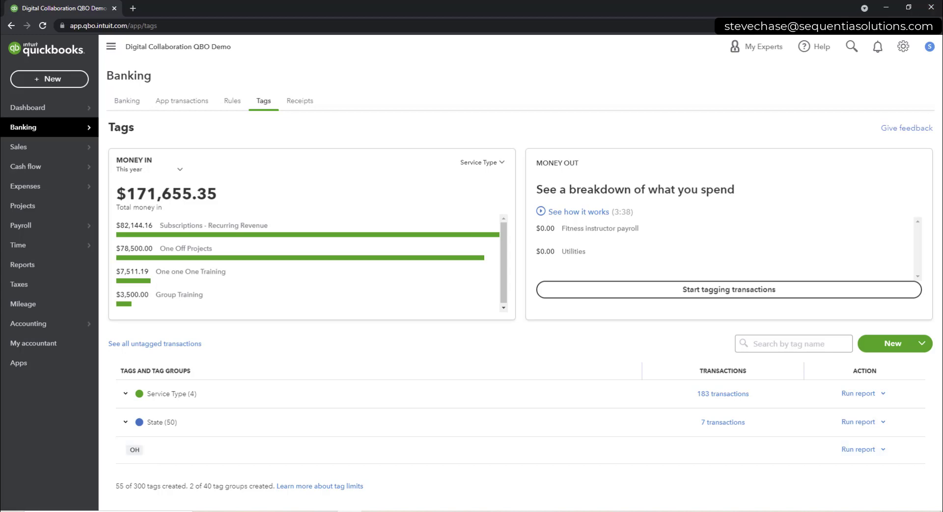
pyautogui.moveTo(456, 510); pyautogui.dragTo(467, 3)
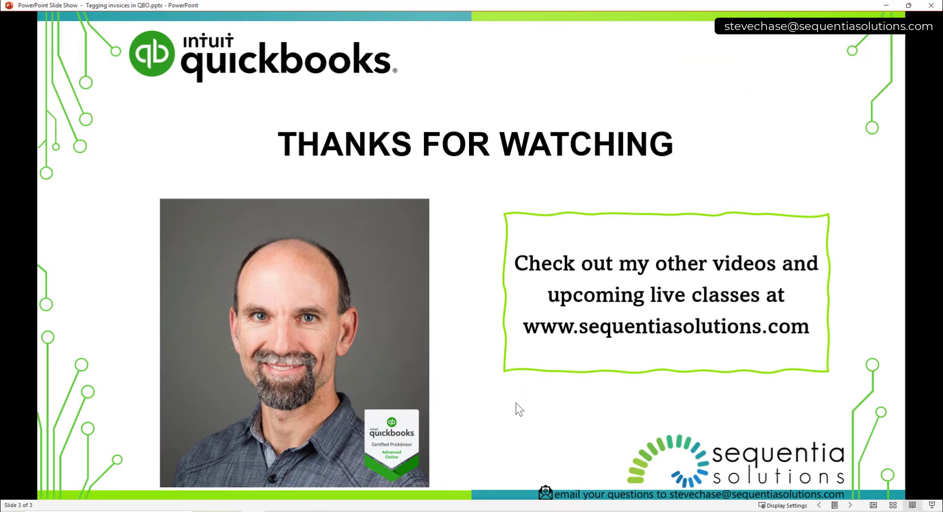